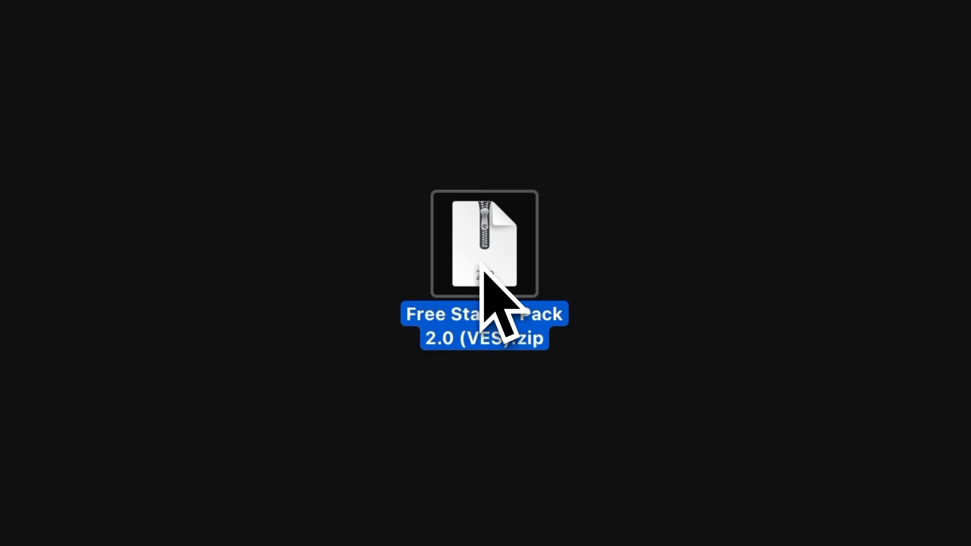
- Extract Free Starter Pack 2.0 (VES).zip and open the extracted folder
double_click(480, 262)
double_click(599, 265)
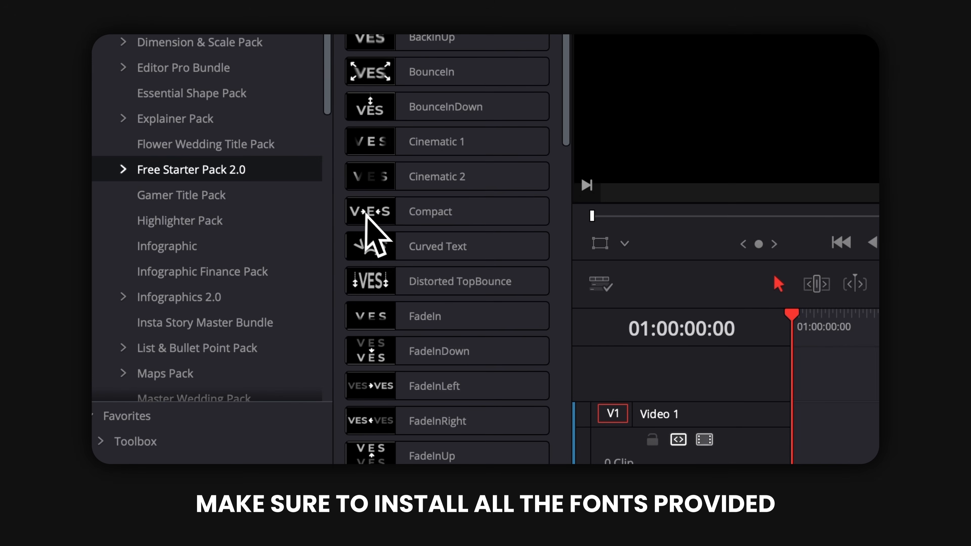
- Pick the Compact title from the Free Starter Pack 2.0 titles in the effects library
click(365, 216)
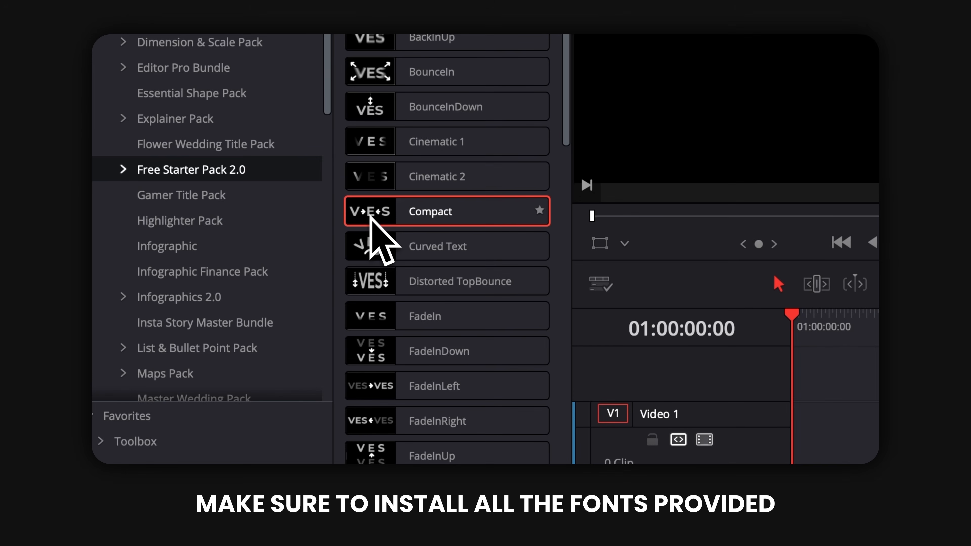
drag(541, 300, 397, 393)
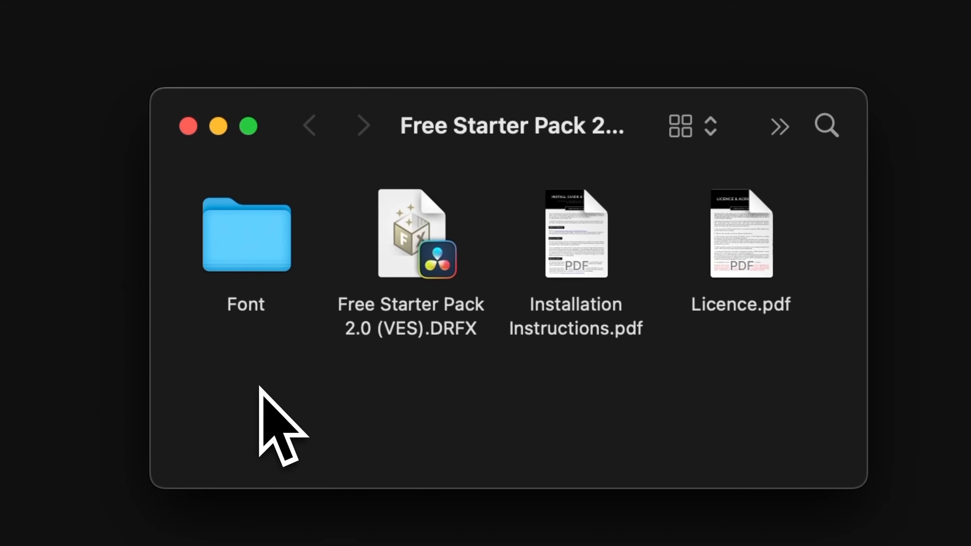
- Open the pack's Font folder and select all of its Poppins font files
double_click(253, 249)
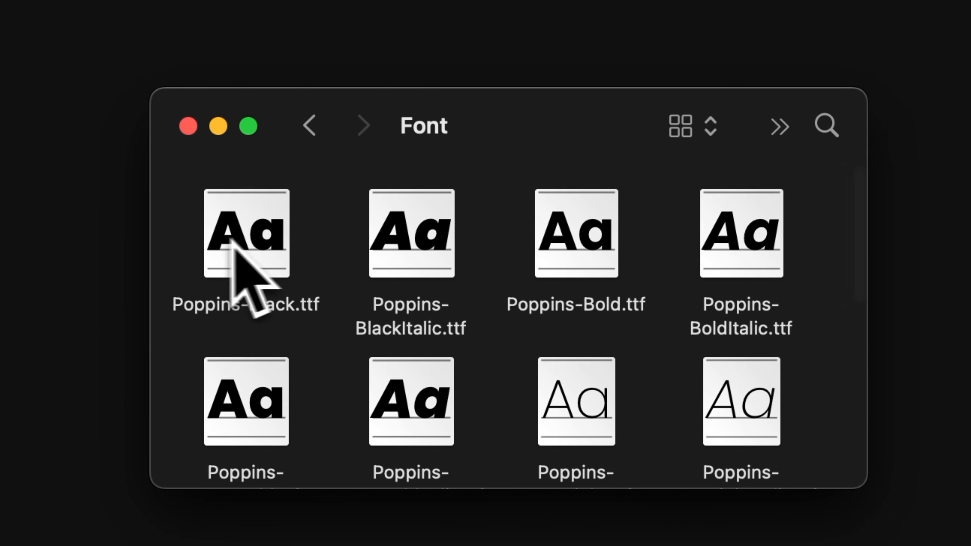
drag(178, 238, 852, 545)
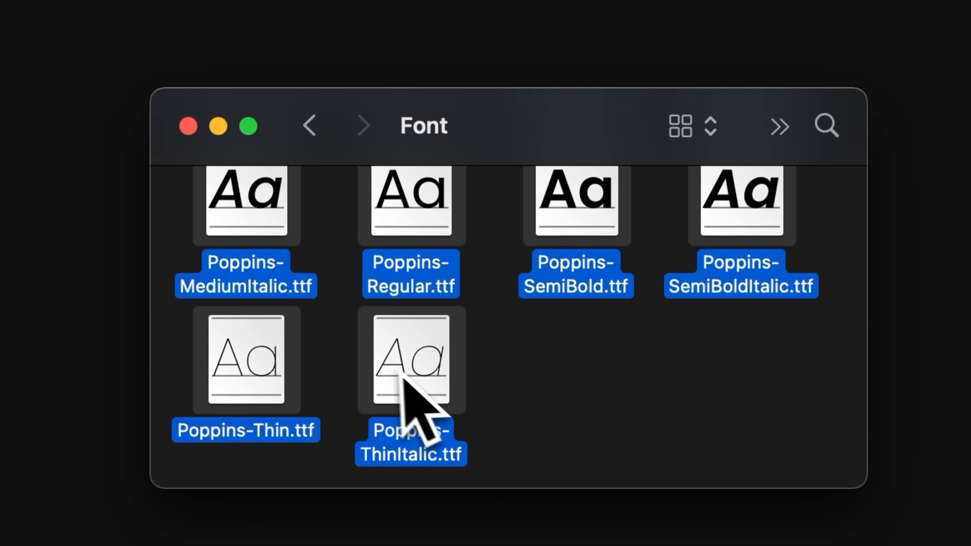
drag(388, 363, 387, 362)
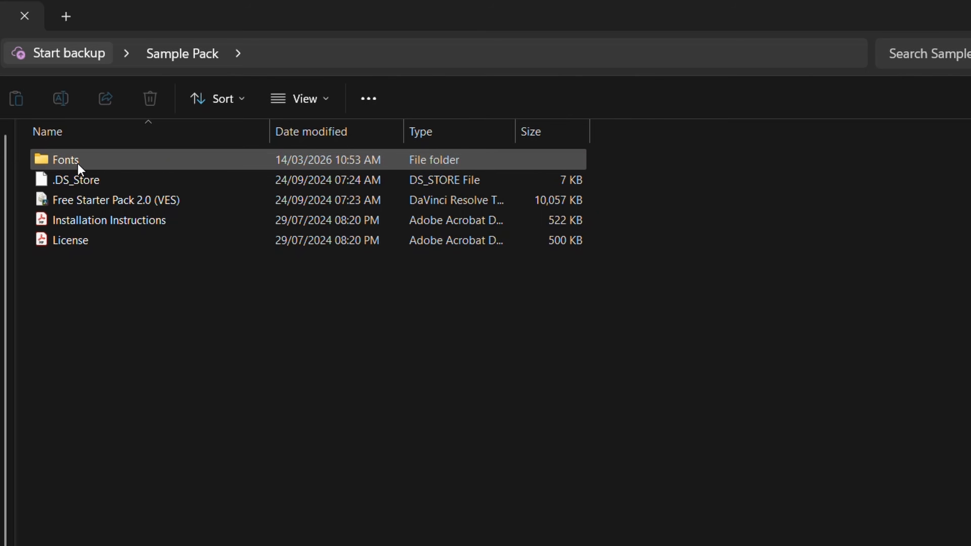
- Open the Fonts folder of the Sample Pack in Windows and install all the Poppins font files
double_click(77, 161)
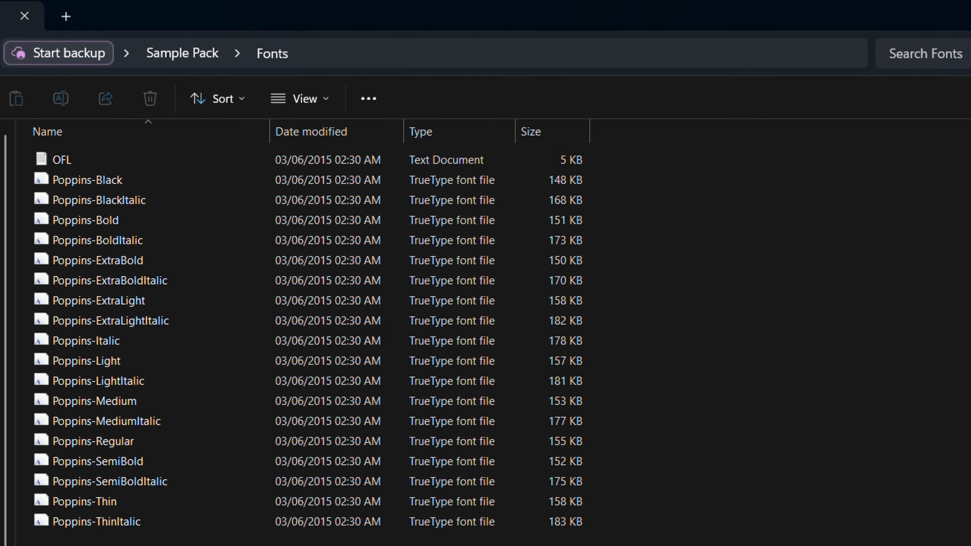
drag(230, 537, 87, 184)
right_click(129, 223)
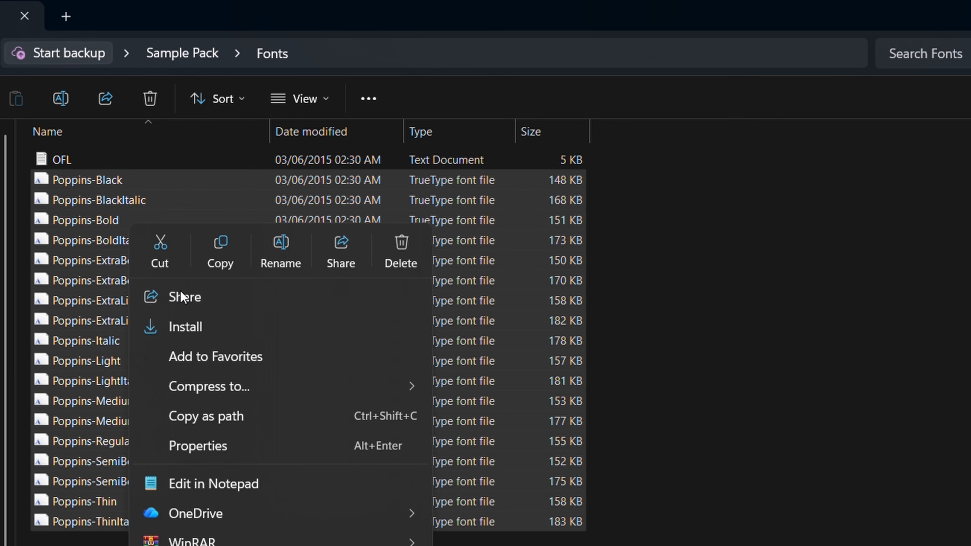
click(191, 326)
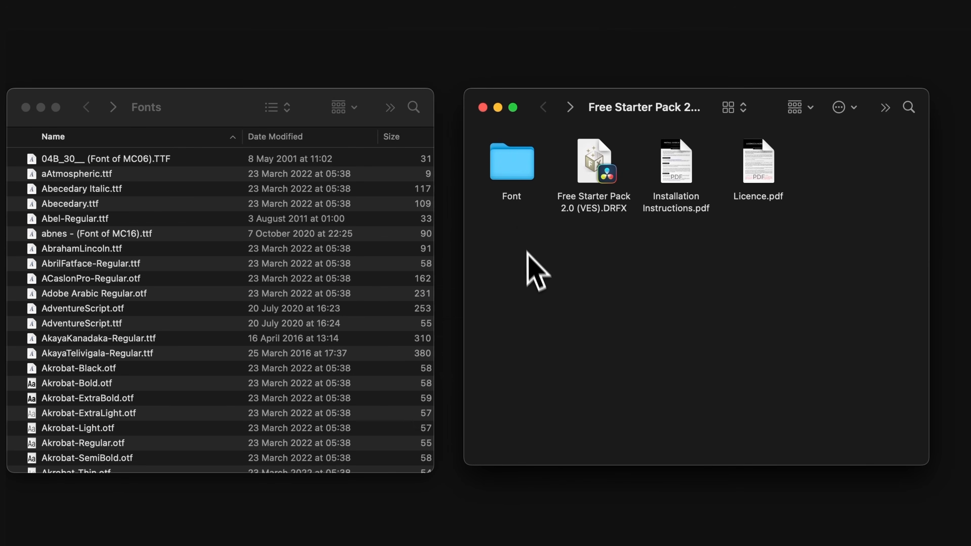
- Copy all font files from the pack's Font folder into the Mac's Fonts folder
double_click(511, 173)
drag(480, 158, 833, 438)
drag(687, 397, 339, 387)
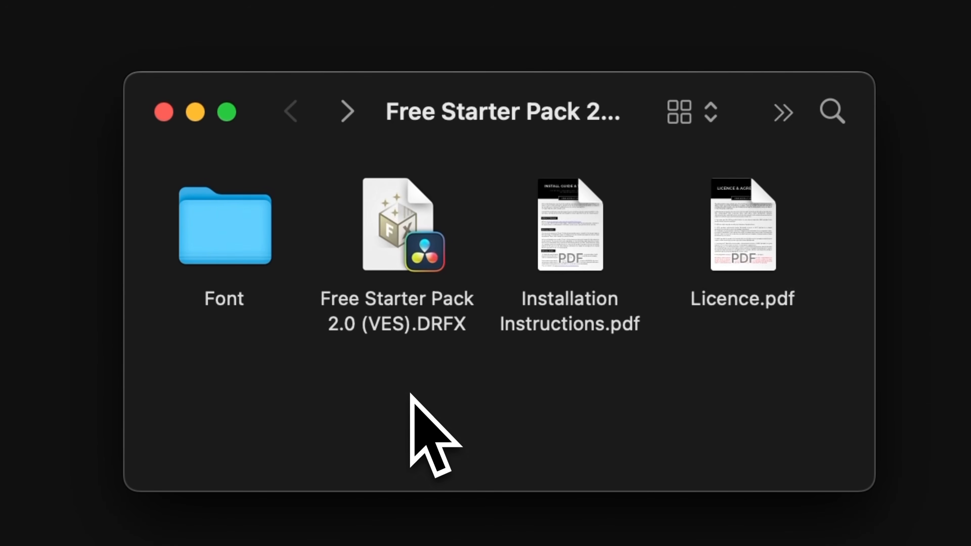
- Install the Free Starter Pack 2.0 (VES).DRFX template bundle into DaVinci Resolve
double_click(409, 259)
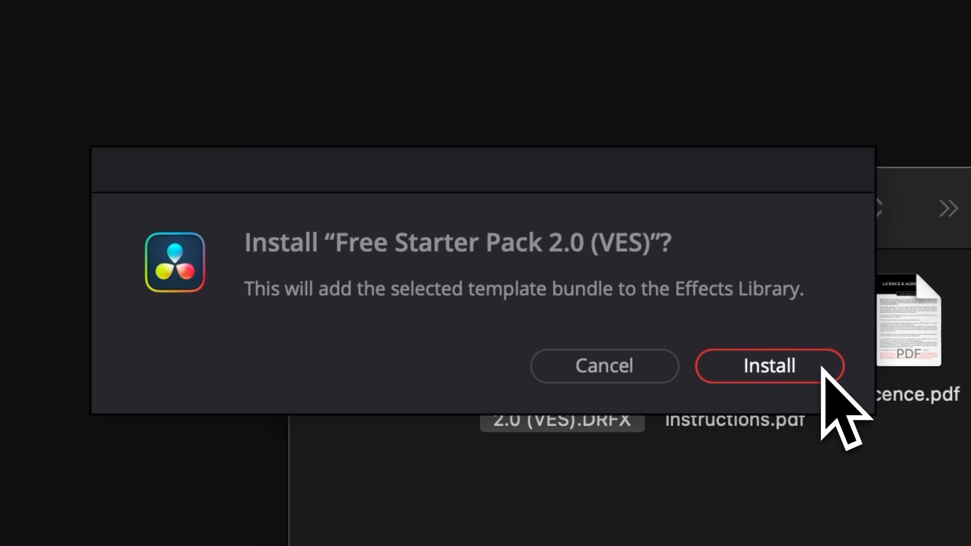
click(821, 367)
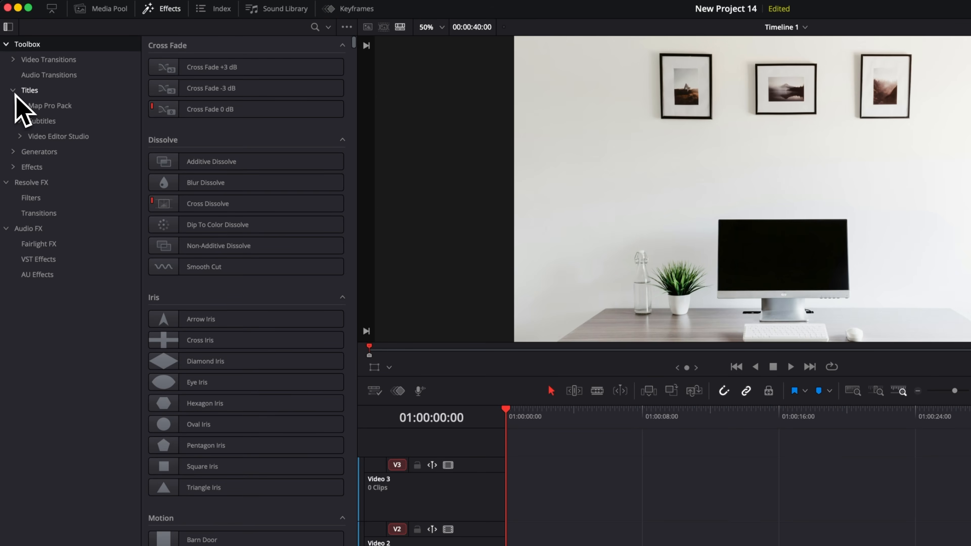
- Browse the Video Editor Studio titles to Free Starter Pack 2.0 and show its 19. Pointers category
click(20, 137)
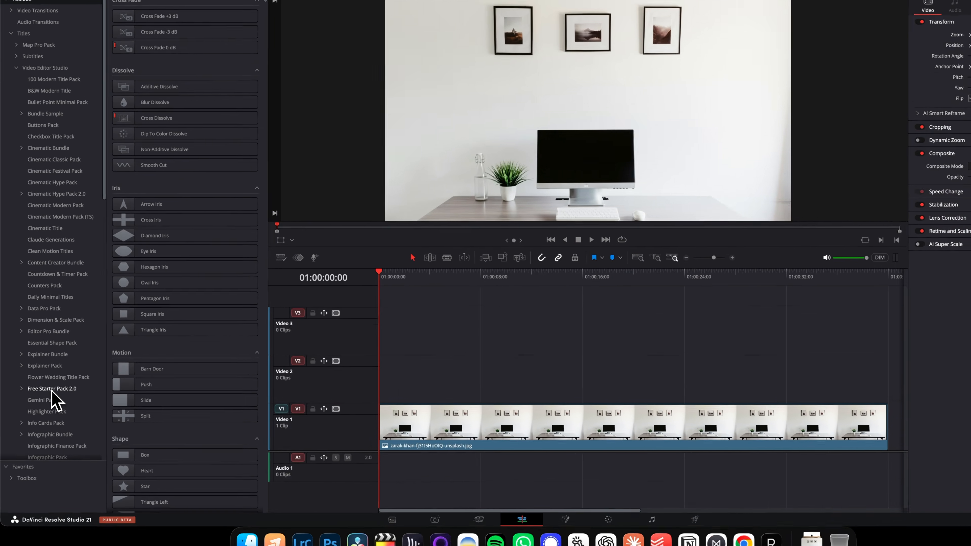
click(41, 387)
click(29, 385)
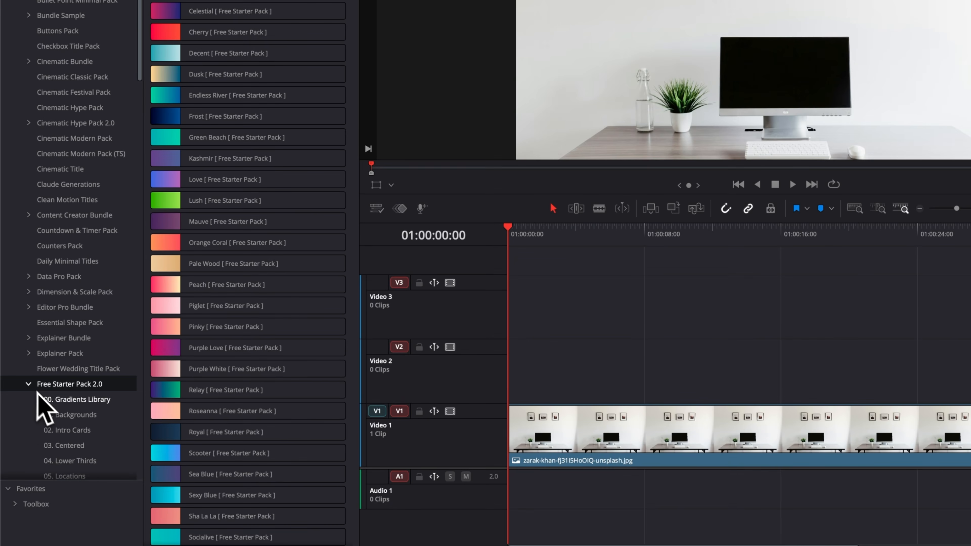
scroll(50, 413, down, 7)
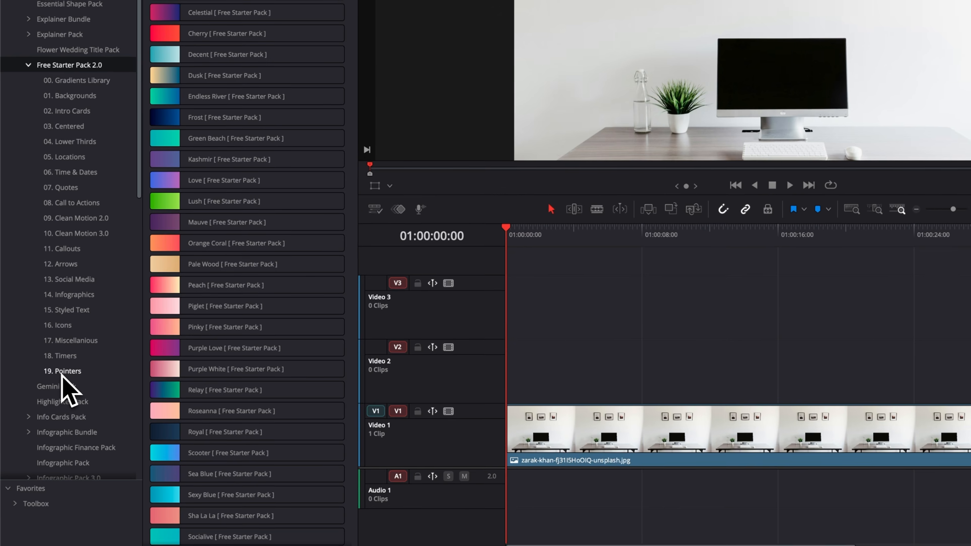
click(59, 373)
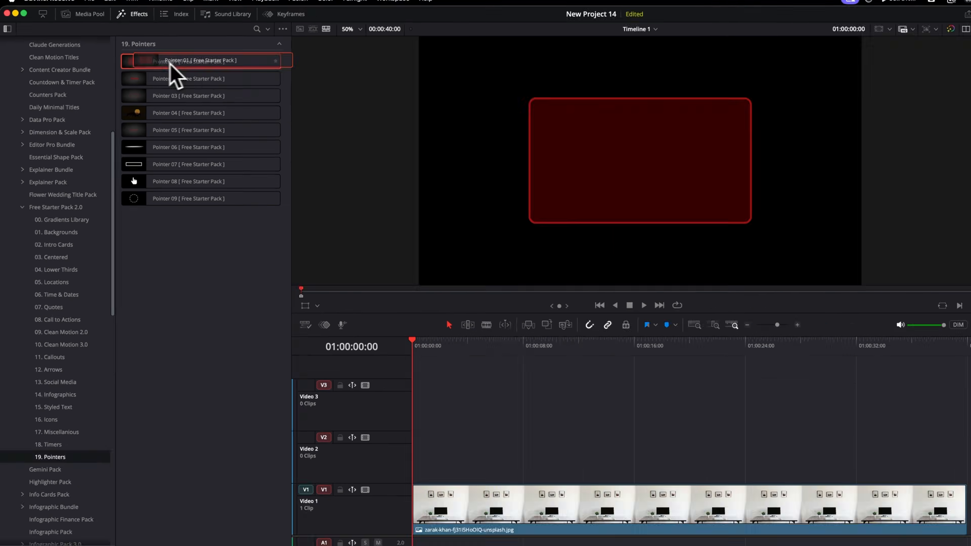
- Place the Pointer 01 title on Video 2 above the desk image and extend it to about 28 seconds
drag(217, 68, 608, 443)
drag(406, 308, 681, 373)
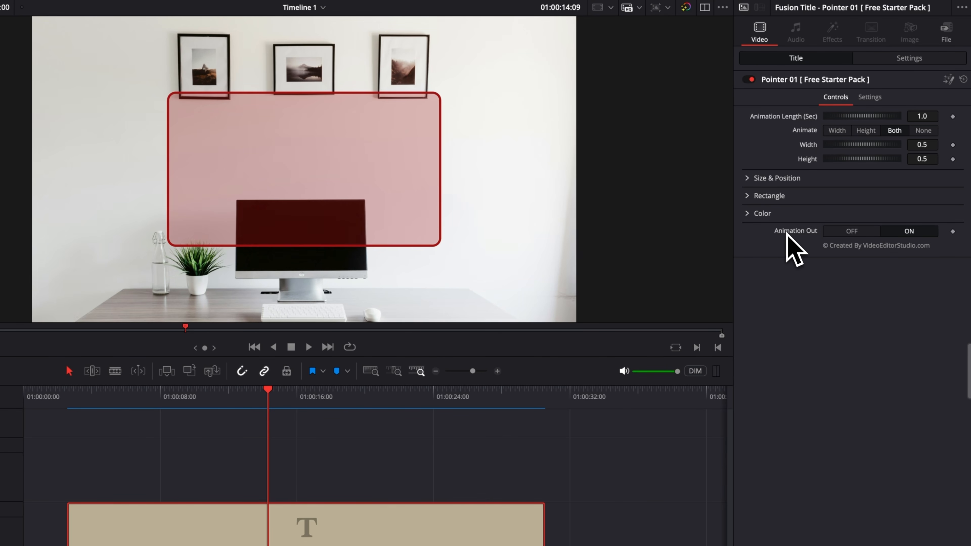
- Play back the start of the Pointer 01 title to view its entrance animation
click(70, 400)
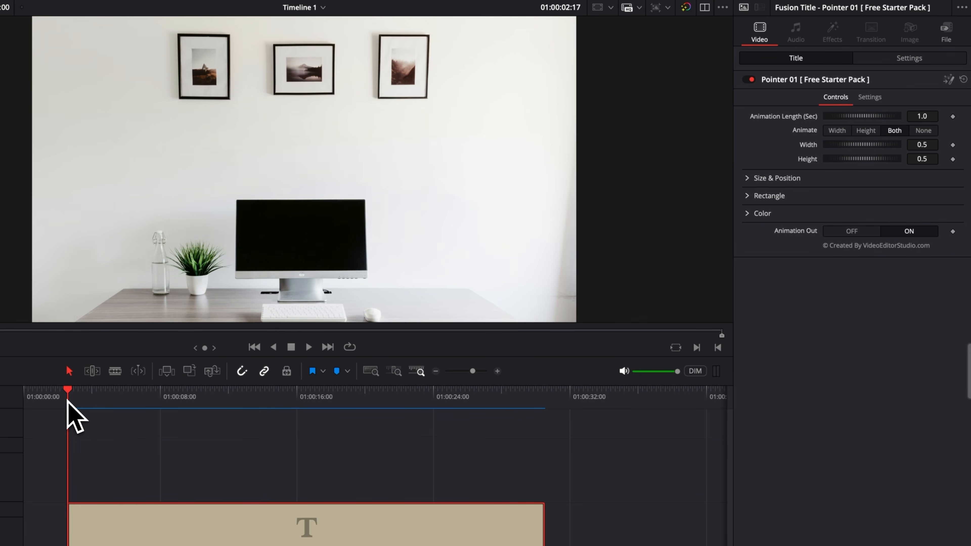
key(space)
key(space)
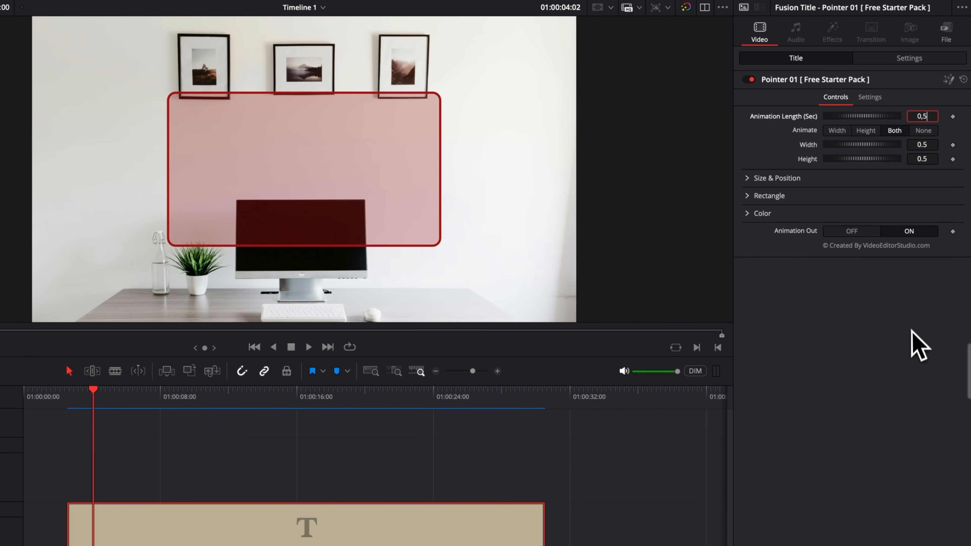
- Set the Pointer 01 Animation Length to 0.5 seconds and play the entrance again from the clip start
click(69, 399)
key(space)
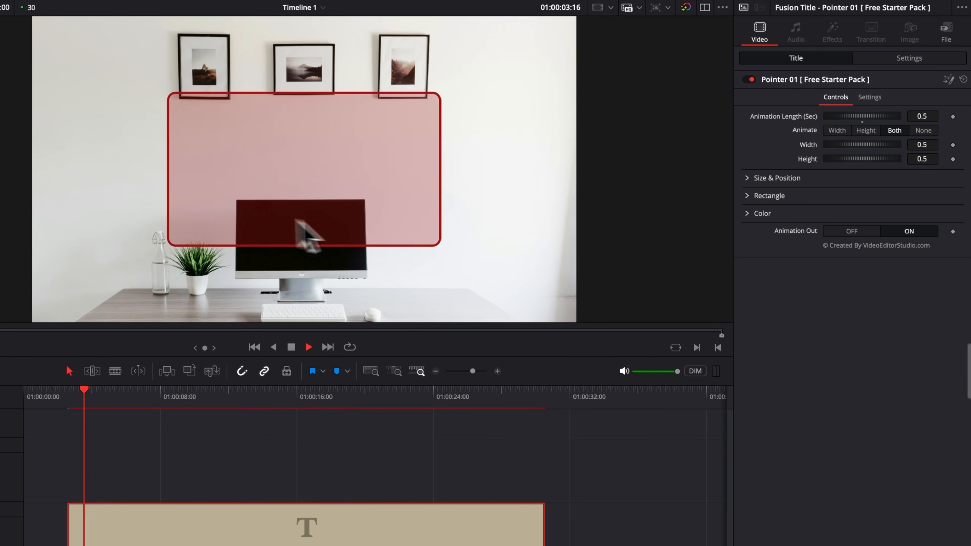
drag(90, 398, 75, 397)
key(space)
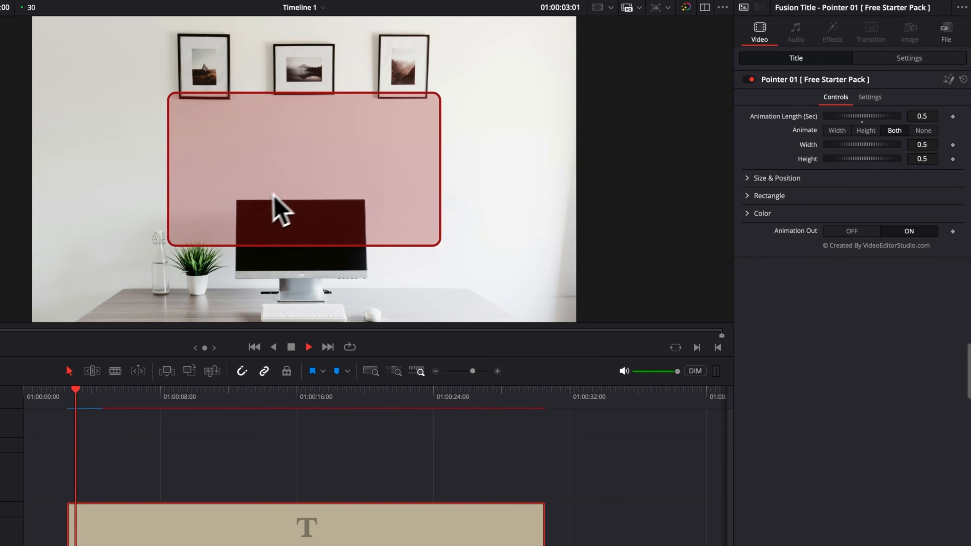
key(space)
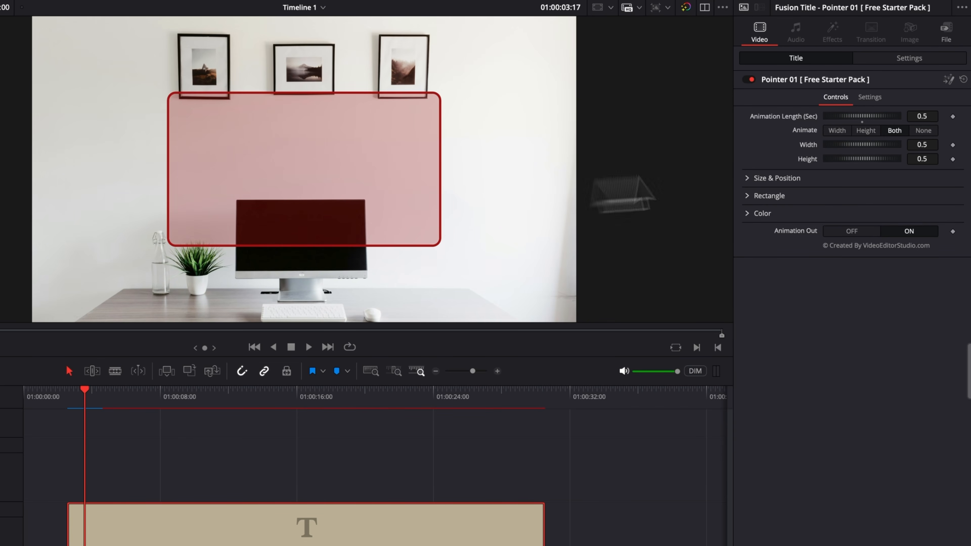
- Preview the Pointer 01 entrance with Animate set to Height and with it set to Width
click(72, 400)
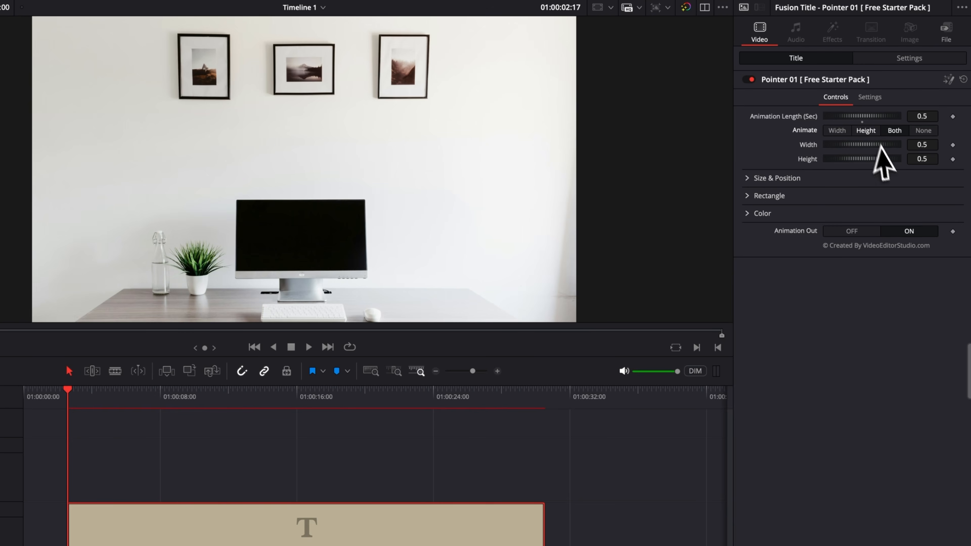
click(865, 130)
key(space)
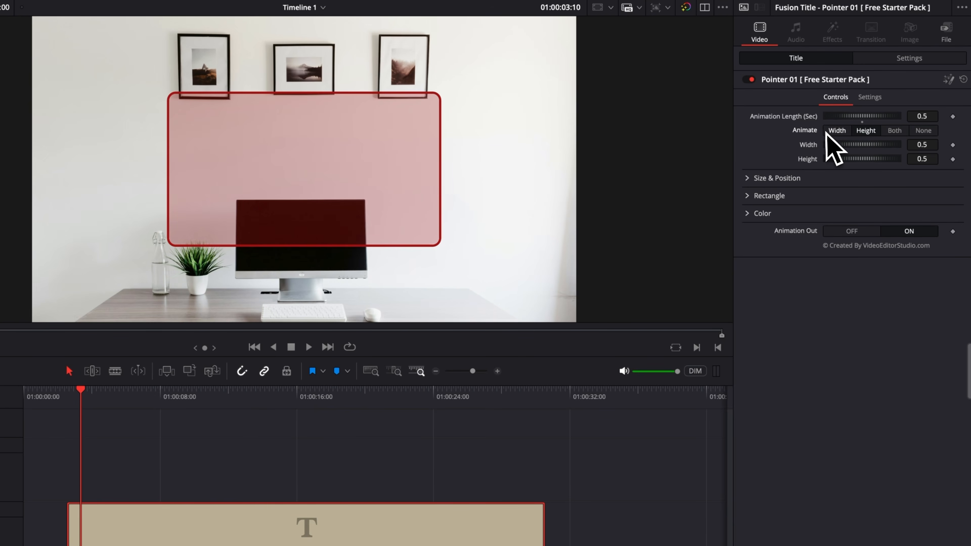
click(63, 400)
key(space)
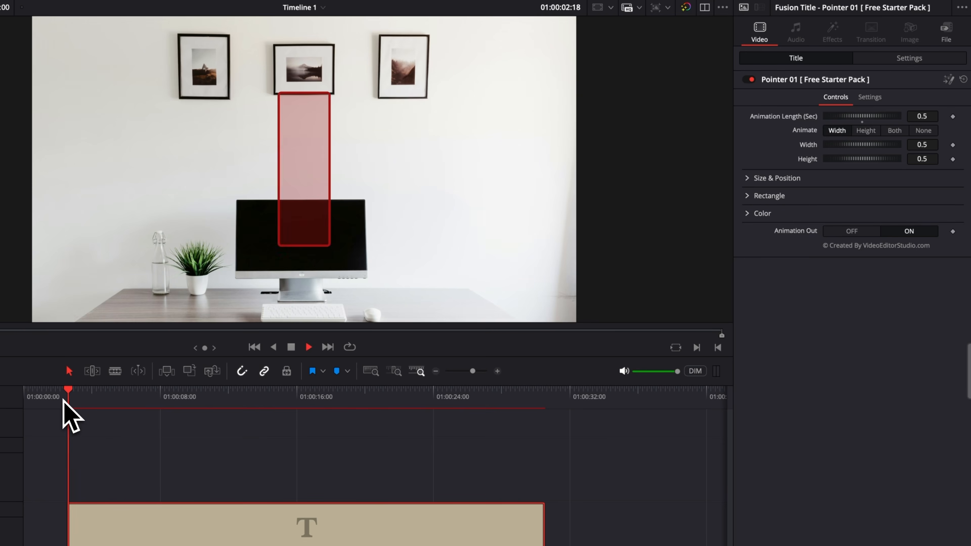
key(space)
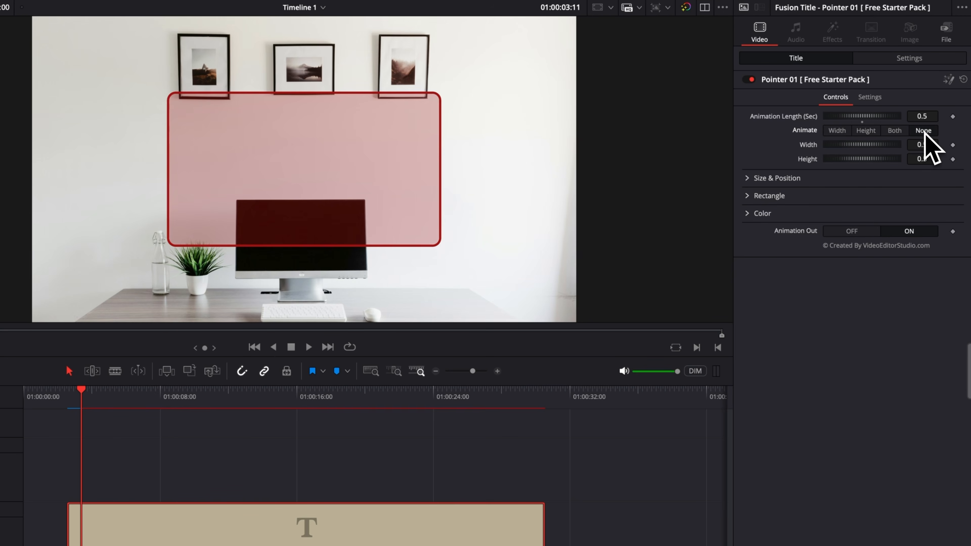
- Set Animate to None and scrub to about 01:00:16:22, briefly expanding the Size & Position settings
drag(67, 400, 310, 401)
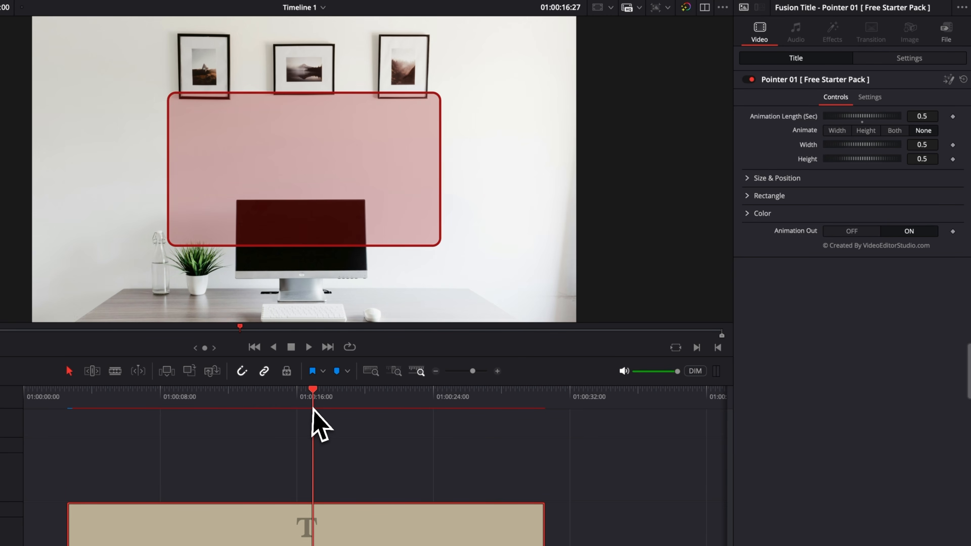
click(748, 179)
click(747, 179)
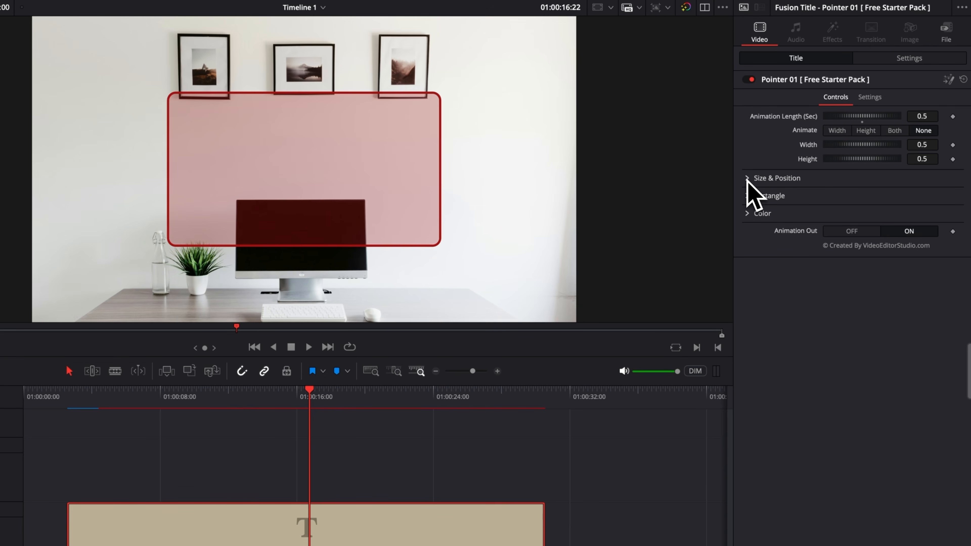
- In the Rectangle settings, try out Border Level and Border Width, set Corner Radius to 0.15 and reset Border Width to its default
click(748, 195)
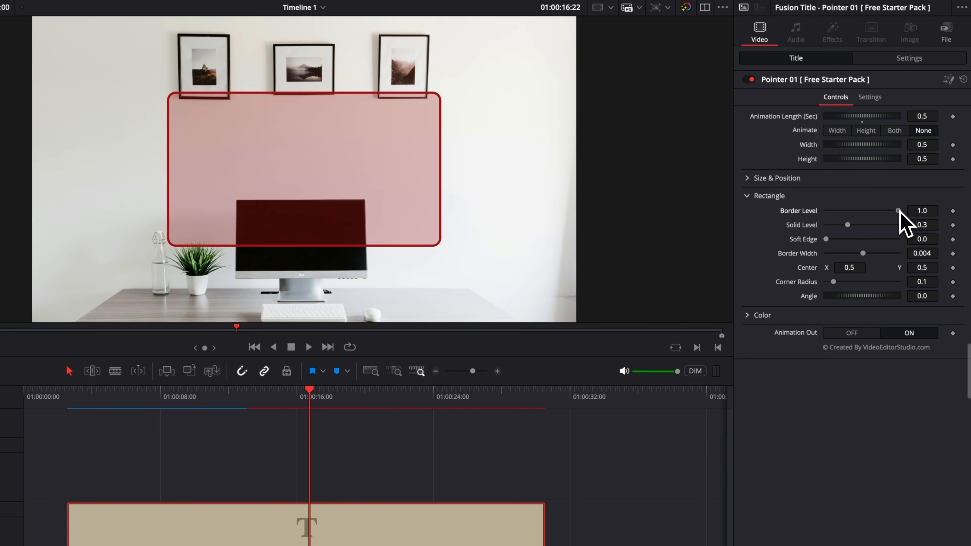
drag(899, 211, 821, 245)
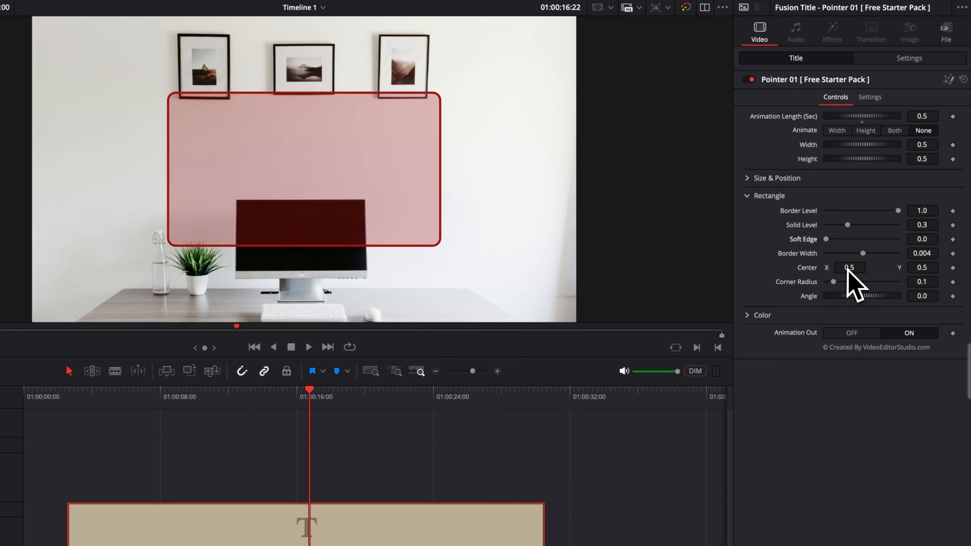
drag(845, 281, 866, 254)
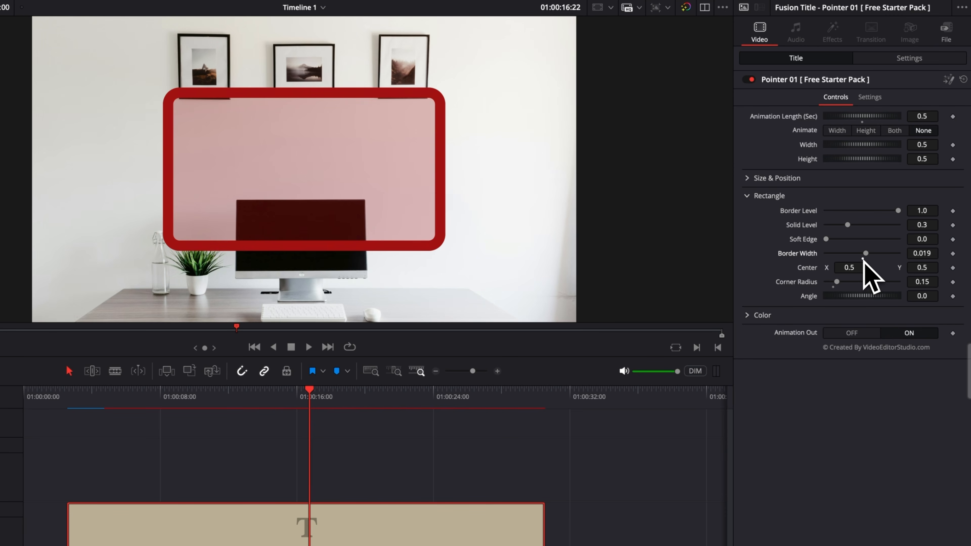
double_click(803, 254)
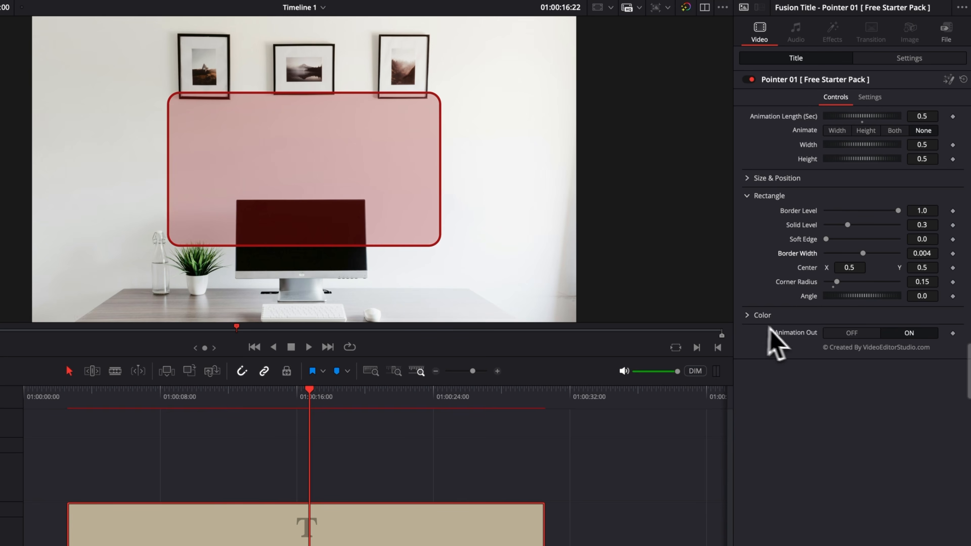
- Change the rectangle's border color to Purple from the Apple color list
click(761, 315)
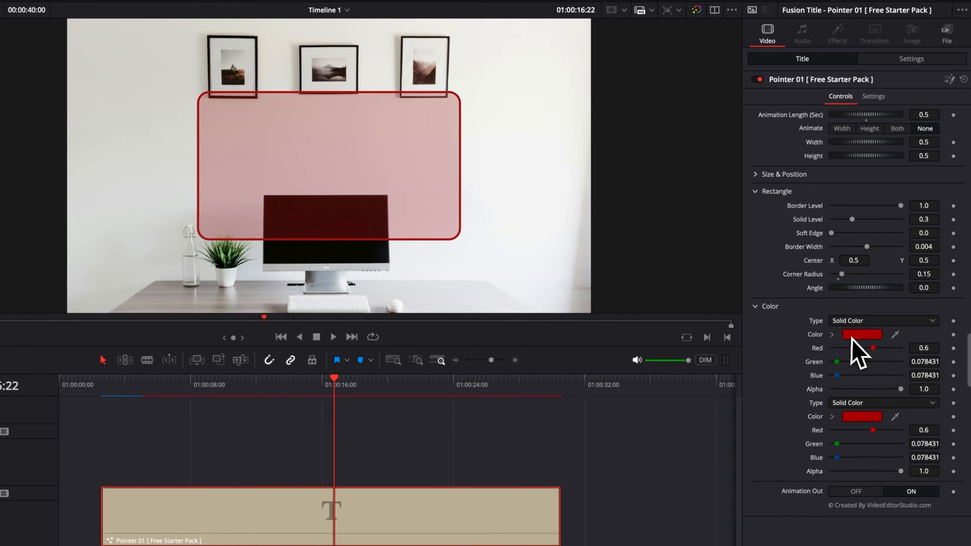
click(852, 337)
click(719, 444)
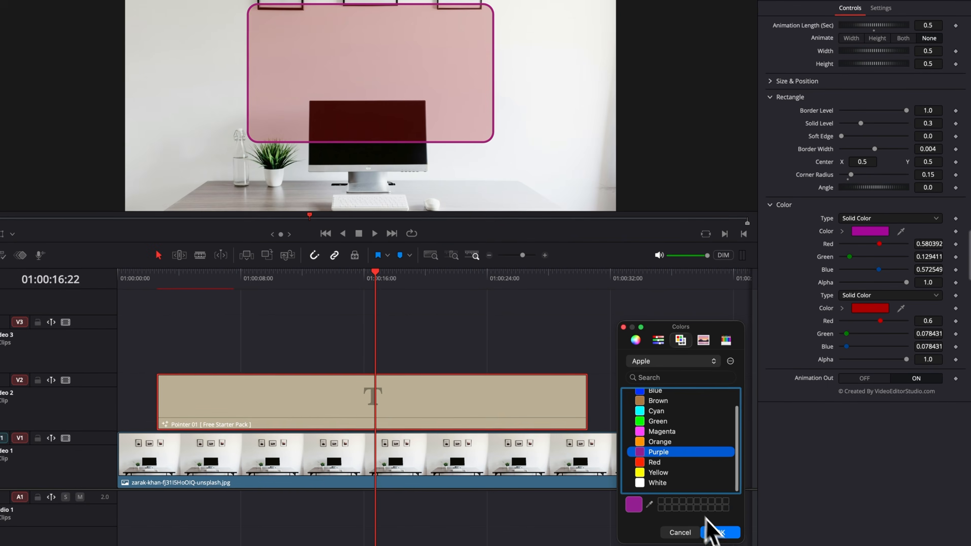
click(718, 534)
- Try Purple from the Apple color list as the rectangle's fill color
click(869, 309)
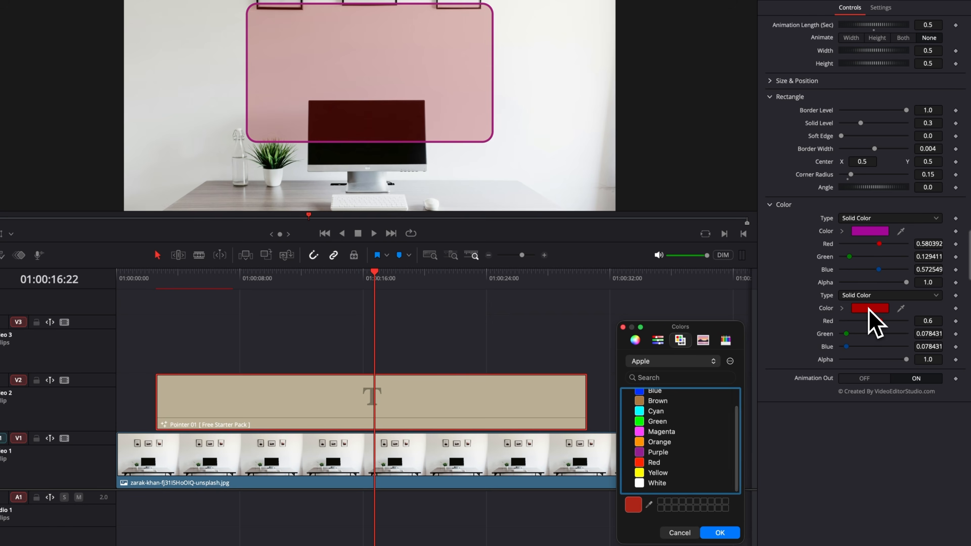
click(650, 452)
click(721, 533)
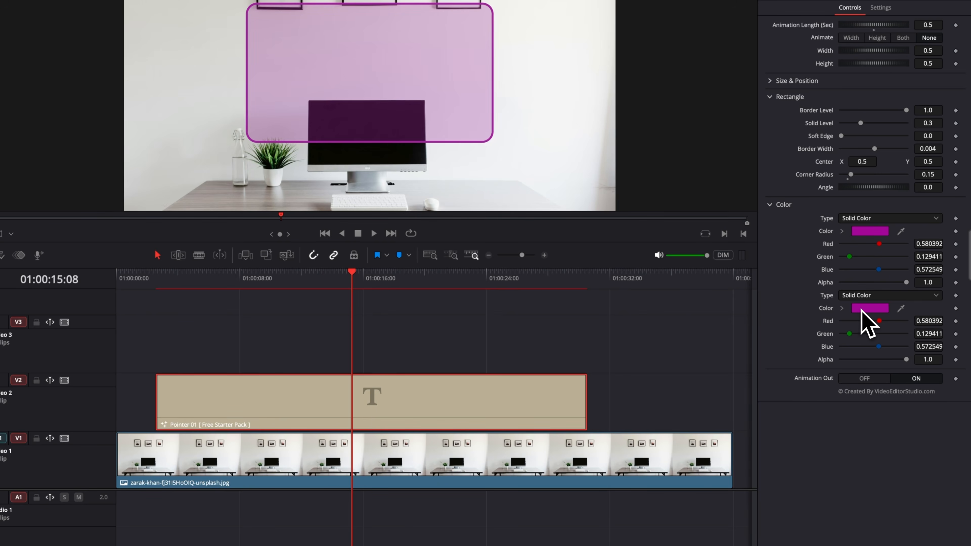
- Change the rectangle's fill color to a medium gray by picking White and darkening its brightness on the color wheel
click(860, 309)
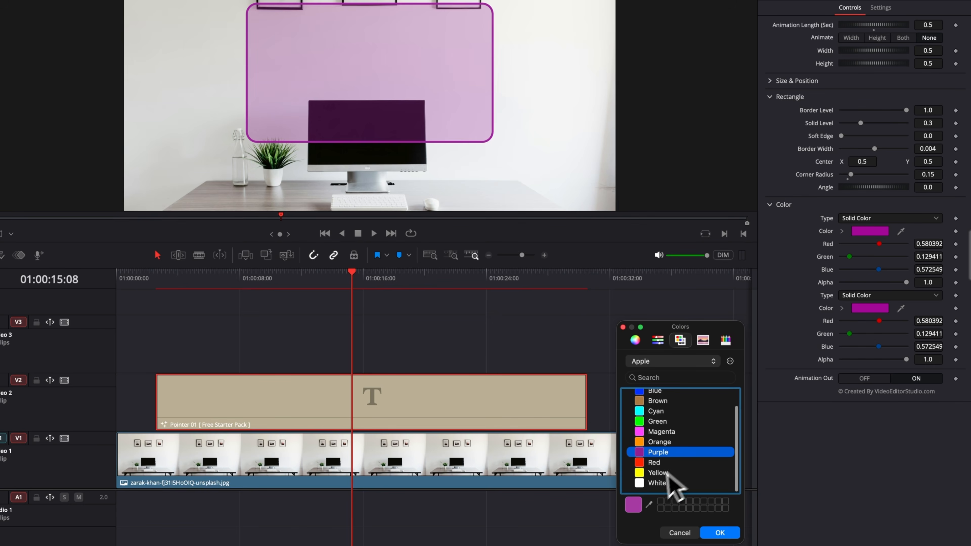
click(663, 483)
click(634, 340)
drag(688, 474, 693, 473)
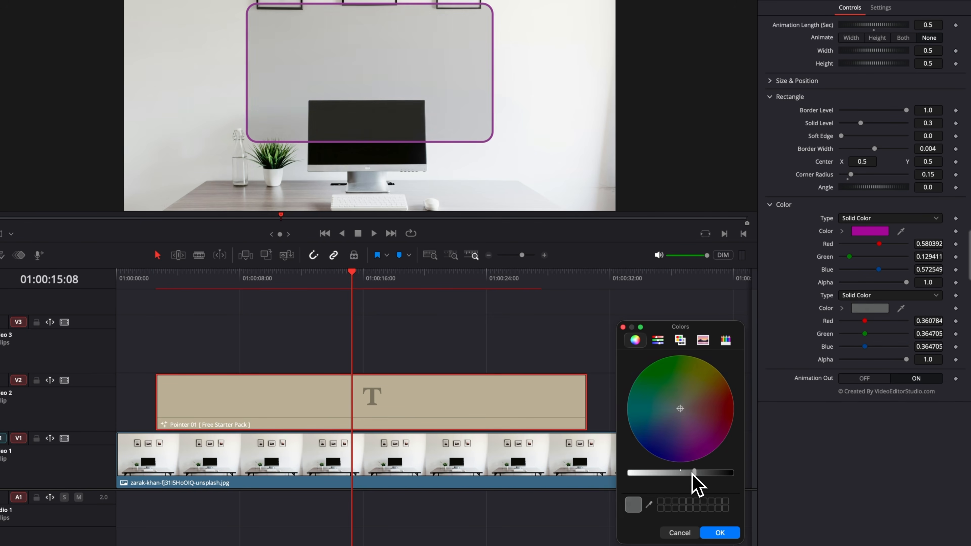
click(720, 533)
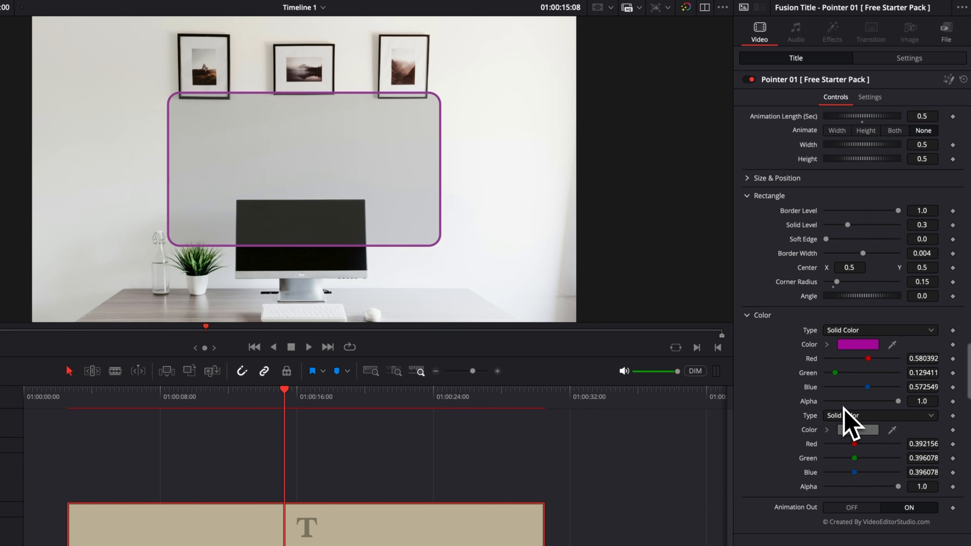
- Fit the Pointer 01 rectangle around the monitor with Width 0.338, Height 0.344 and Center Y 0.274
click(747, 315)
click(750, 196)
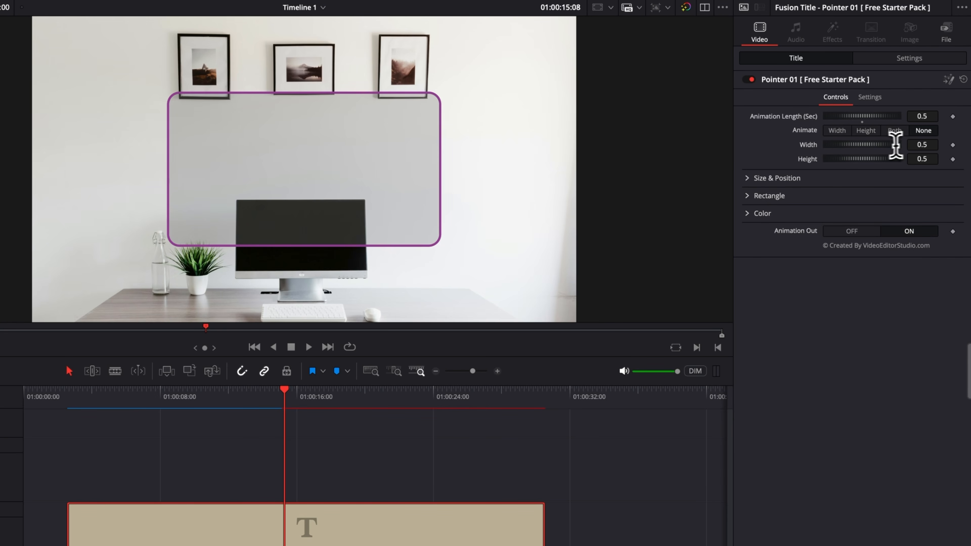
drag(921, 144, 897, 160)
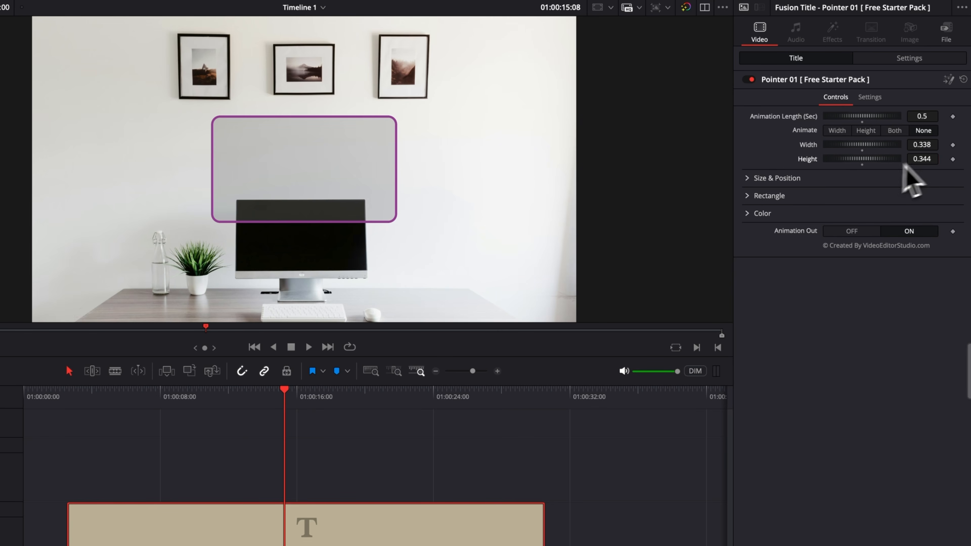
click(749, 179)
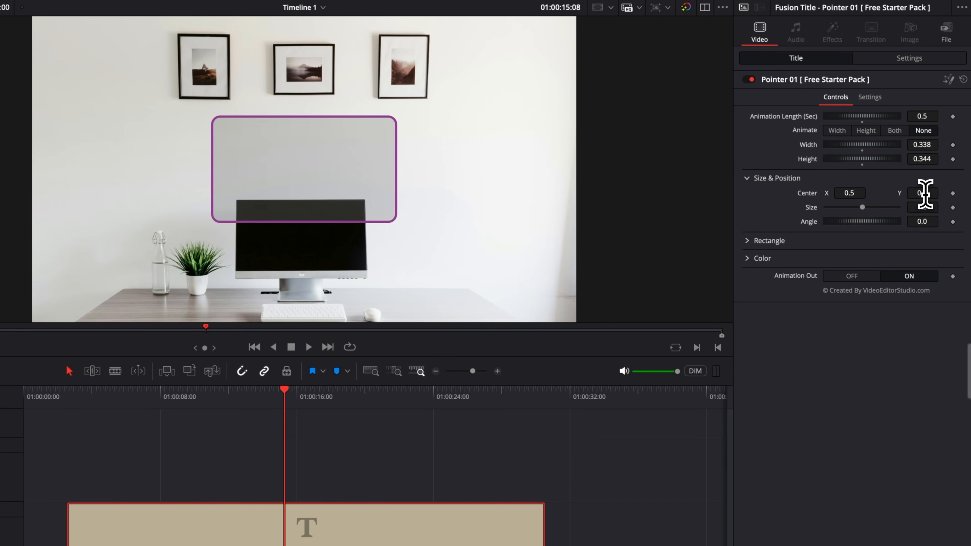
drag(925, 193, 885, 193)
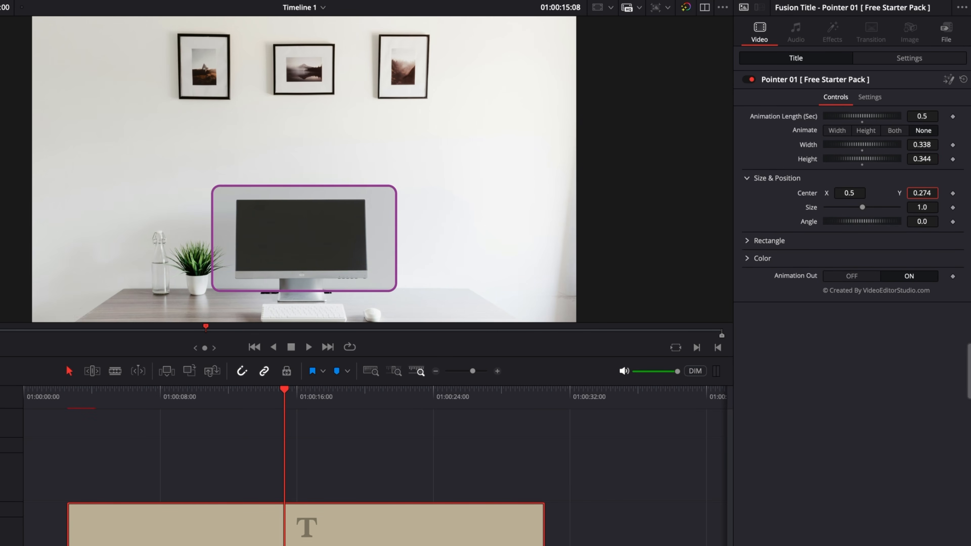
- Set Pointer 01's Animate option to Both and play the title's entrance from the start
click(894, 130)
click(67, 394)
key(space)
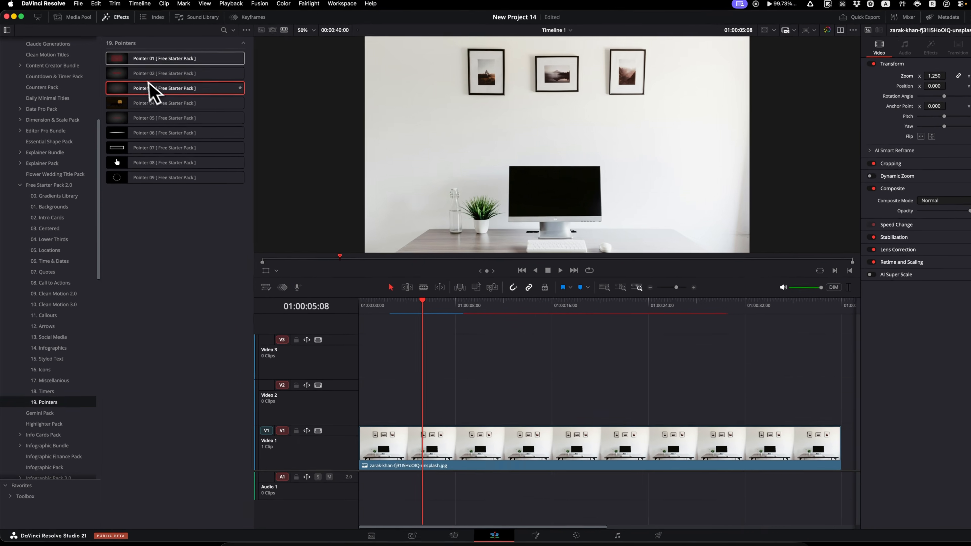
- Add the Pointer 02 title to Video 2 at about 01:00:05 and scrub through its entrance to 01:00:06:23
drag(153, 73, 421, 413)
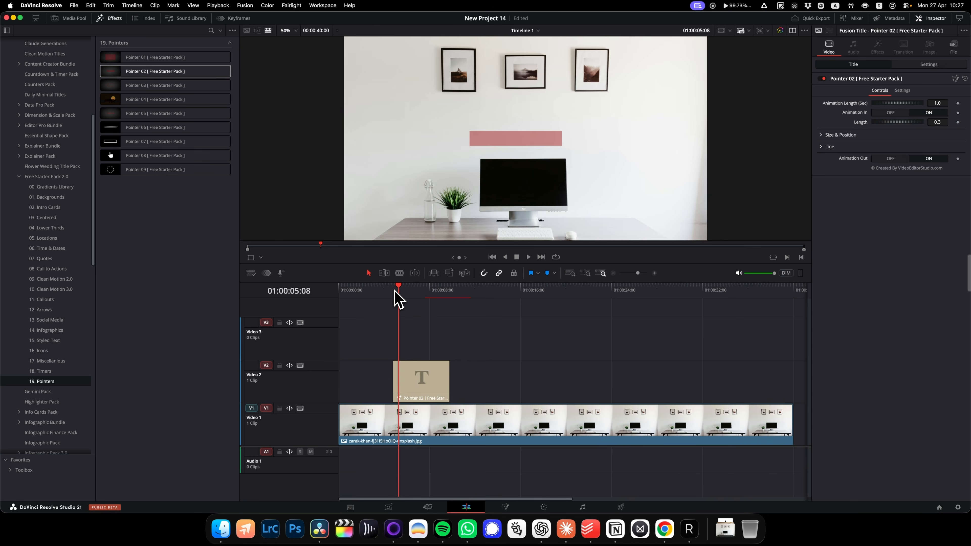
drag(394, 293, 417, 292)
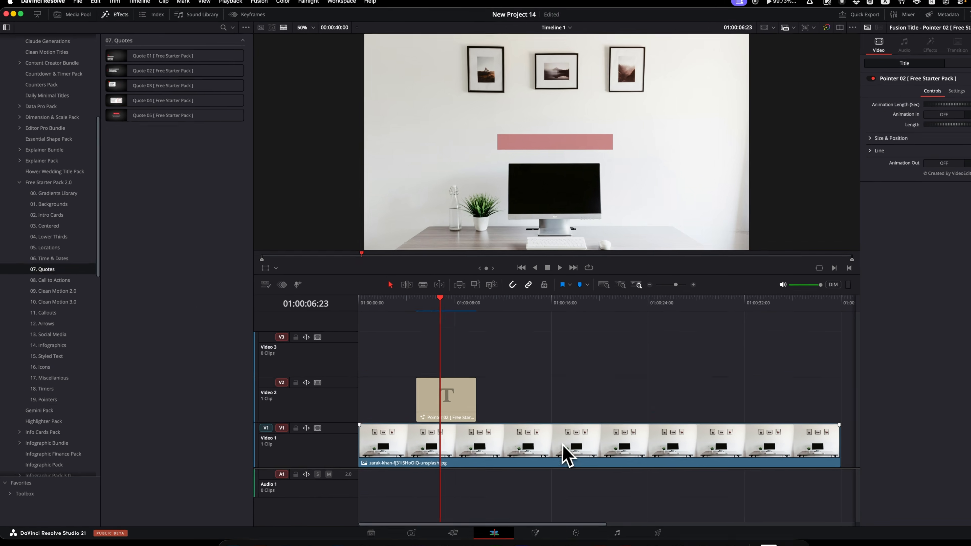
- Add Quote 03 from the 07. Quotes category to Video 2 at about 01:00:12 and stack Pointer 02 directly above it on Video 3
click(42, 258)
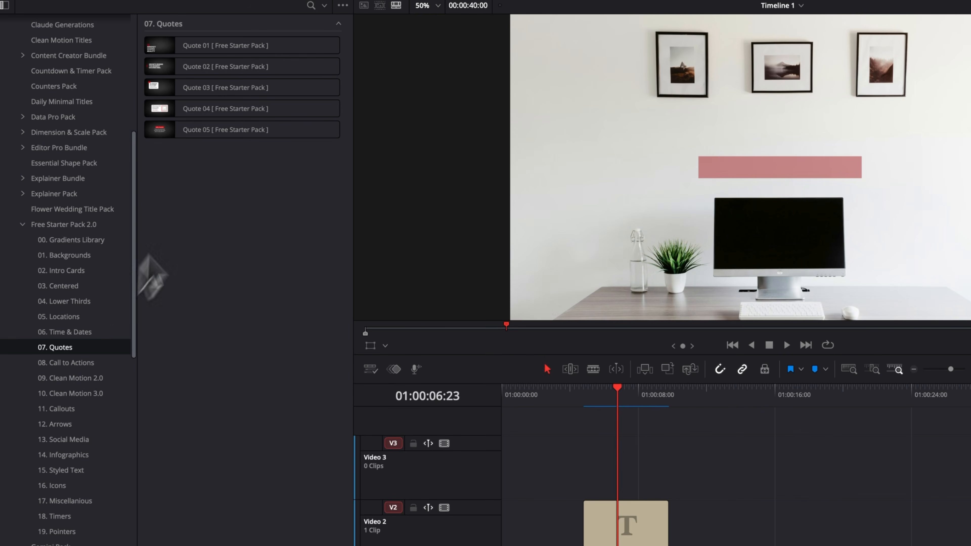
click(179, 89)
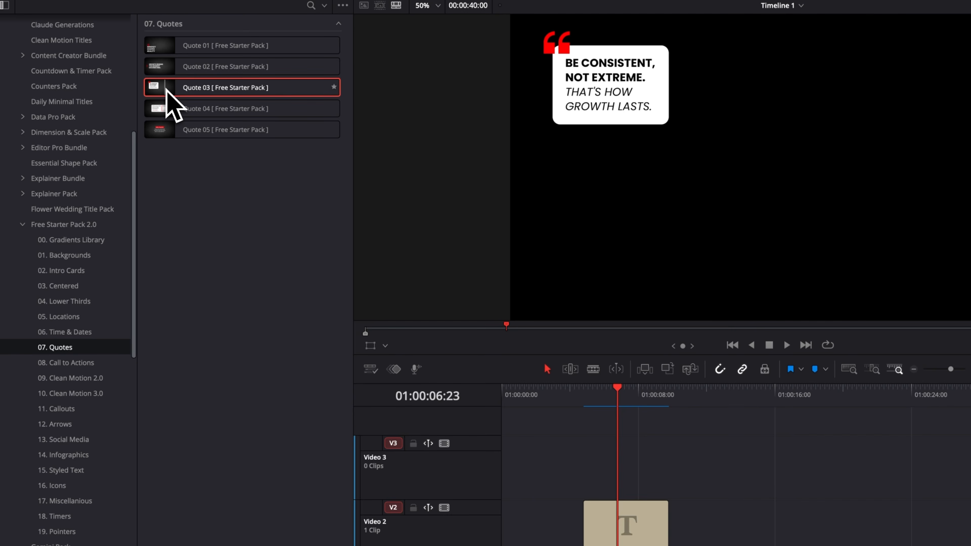
drag(166, 90, 713, 535)
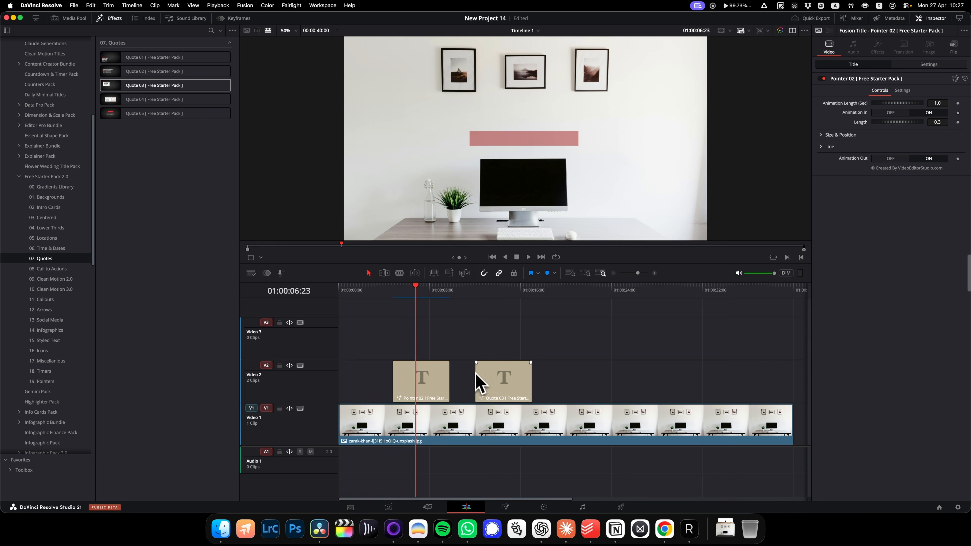
click(491, 292)
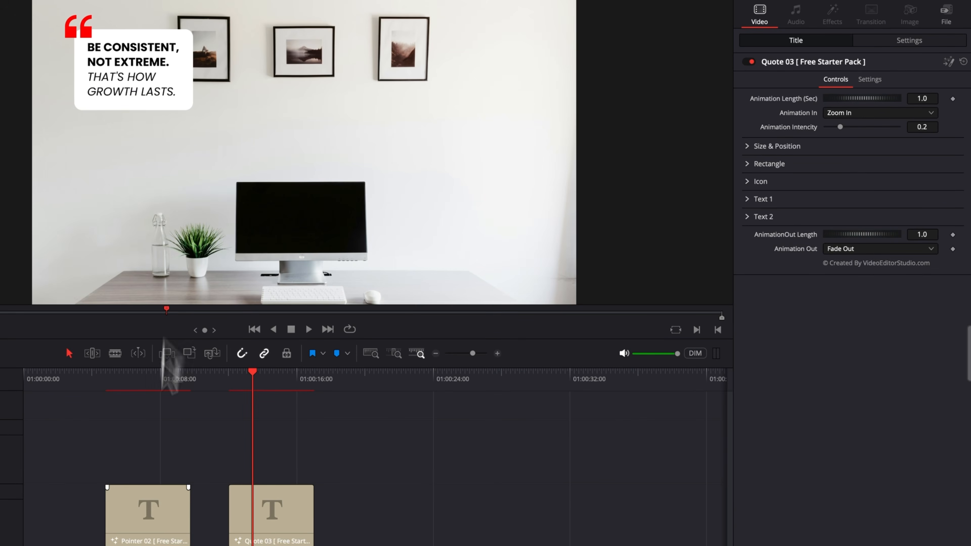
click(423, 395)
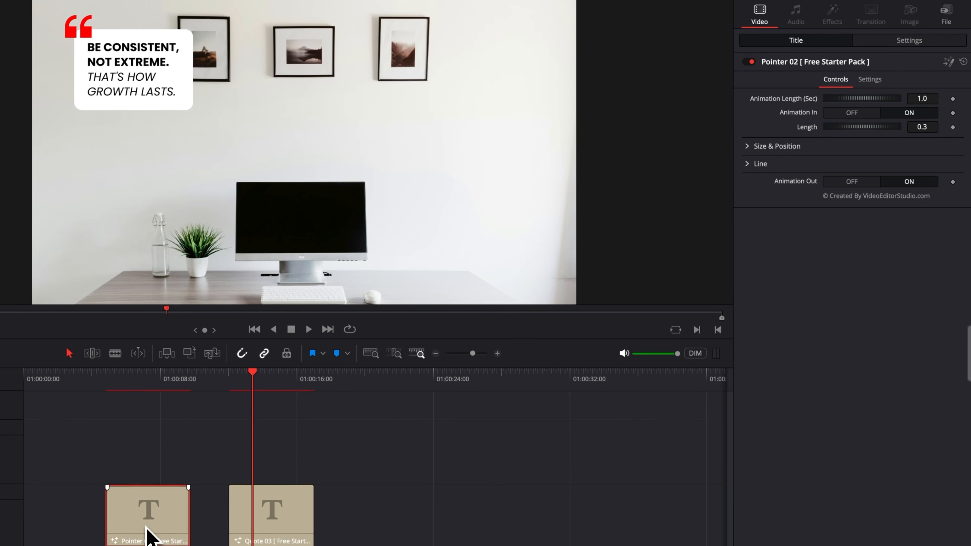
drag(146, 527, 257, 453)
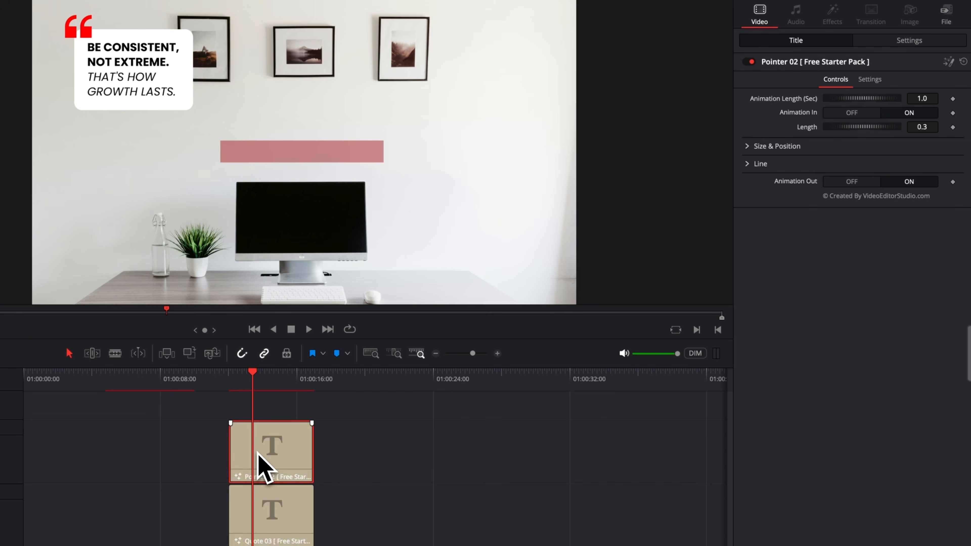
- Fit Pointer 02 over the quote's "THAT'S HOW" text with Center X 0.484, Y 0.743, Length 0.176 and Size 0.775
click(747, 146)
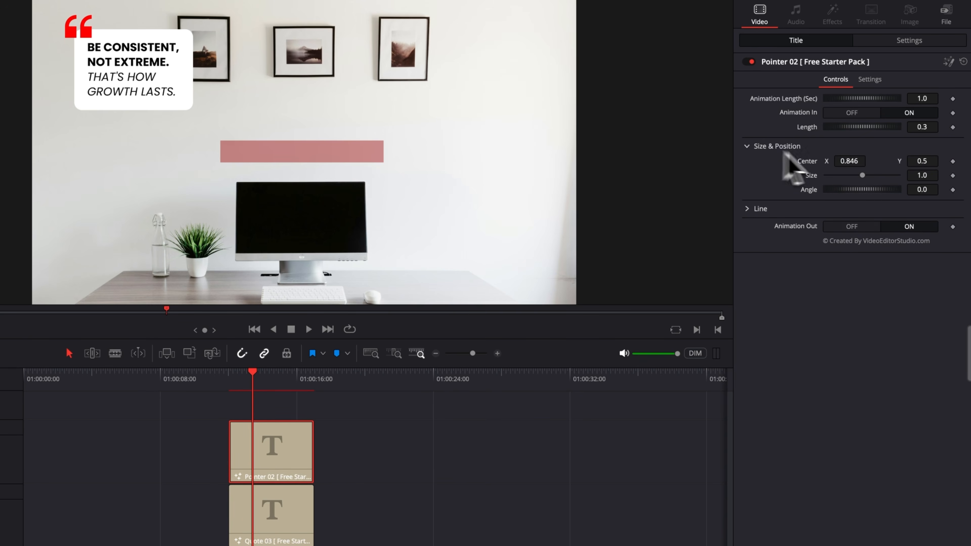
drag(844, 160, 807, 160)
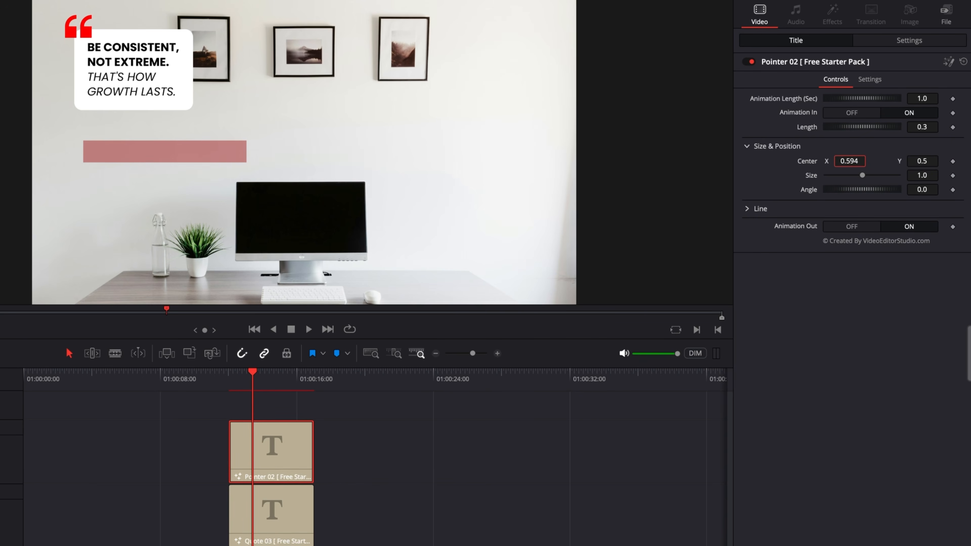
drag(922, 161, 957, 161)
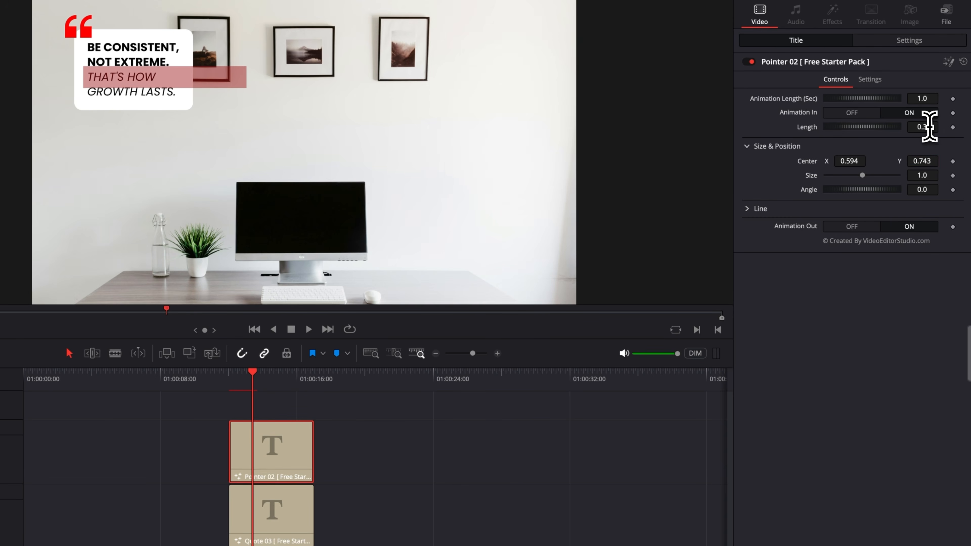
drag(922, 127, 905, 127)
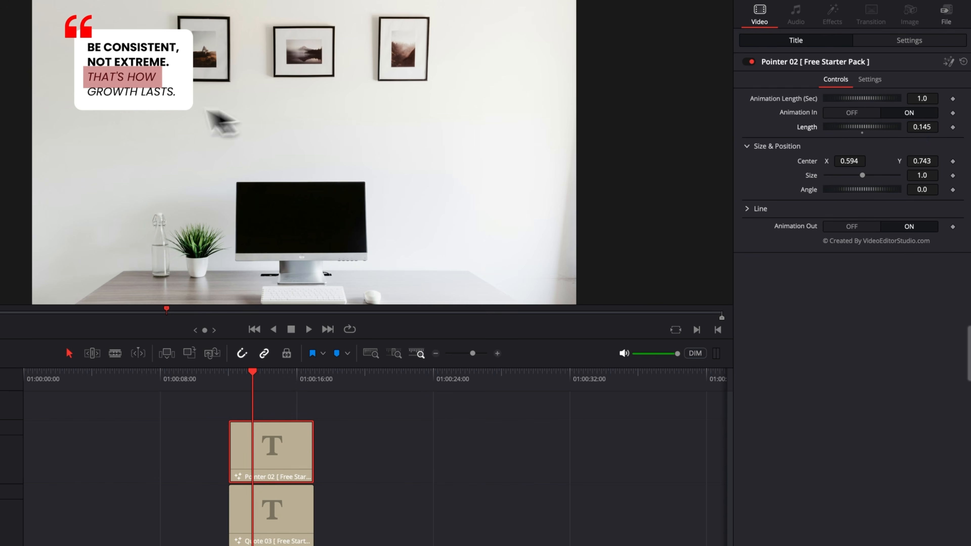
drag(861, 175, 857, 175)
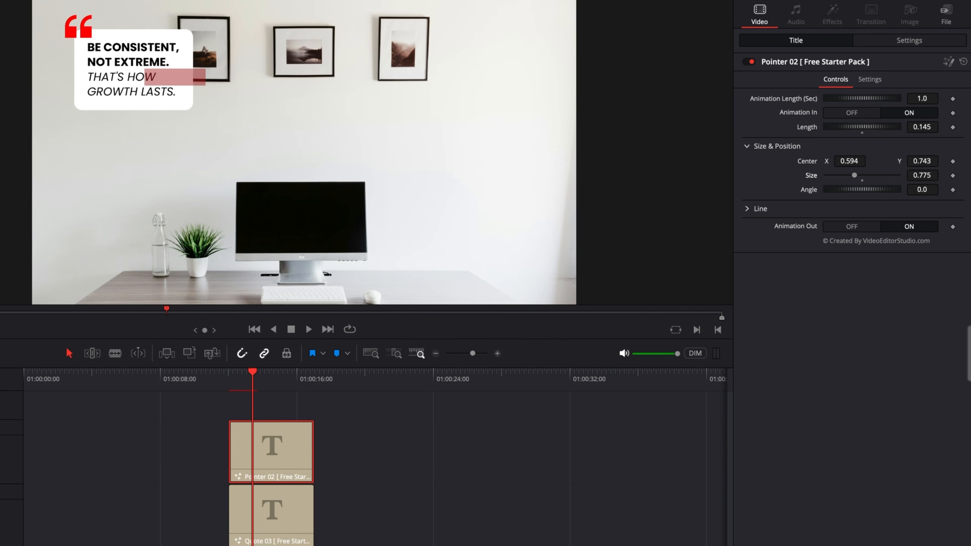
drag(848, 161, 841, 161)
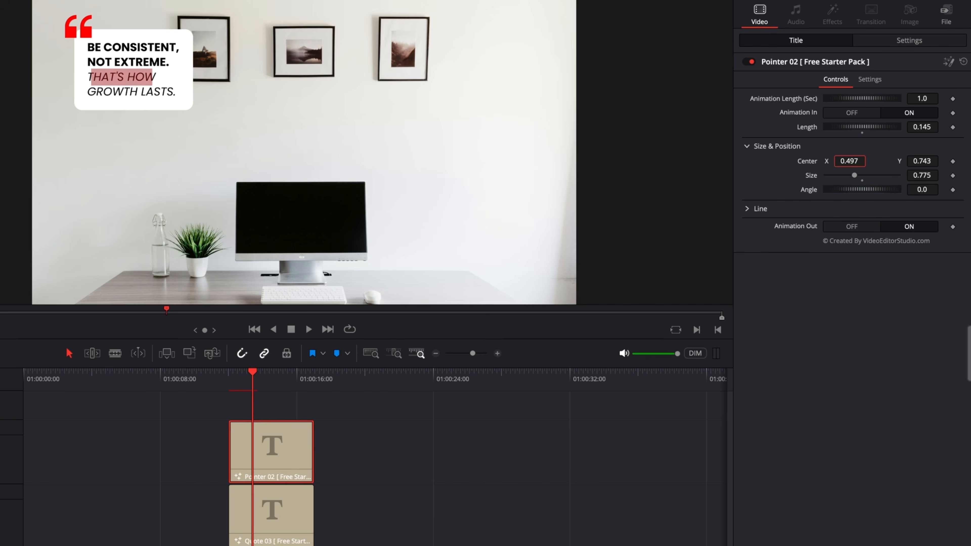
- Shift Pointer 02 on Video 3 to start at the playhead within Quote 03, and play the highlight animation
drag(257, 476, 282, 477)
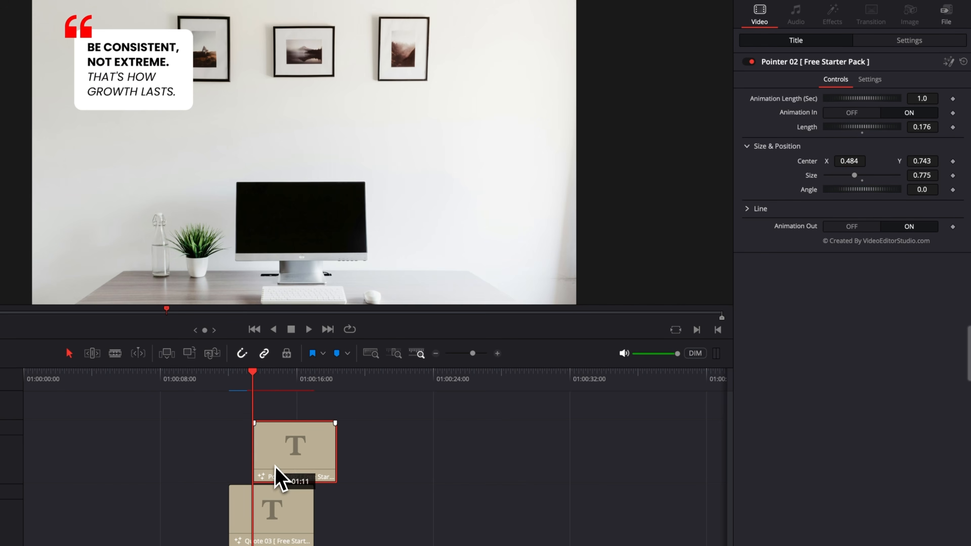
click(230, 382)
key(space)
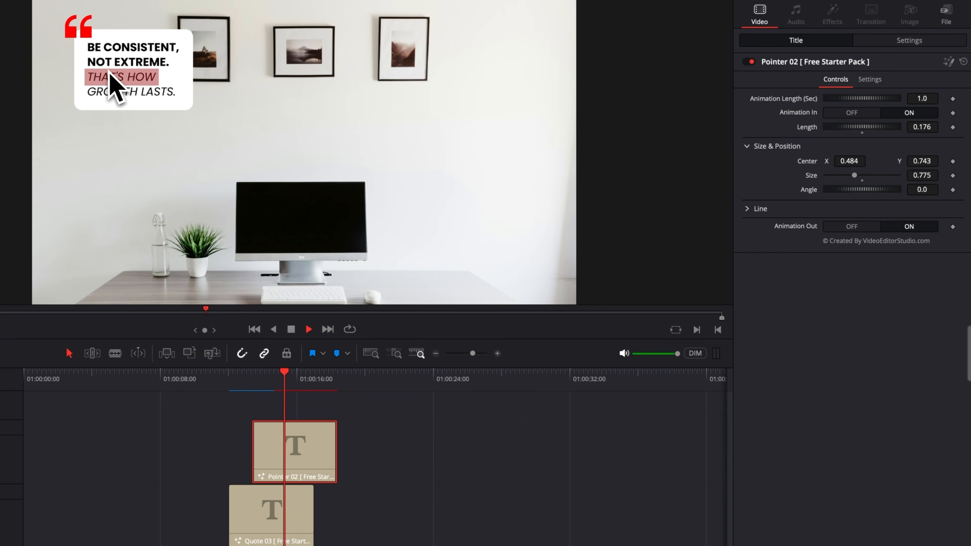
key(space)
- In Pointer 02's Line settings, try out Soft Edge, return it to 0.0 and adjust the Level
click(747, 209)
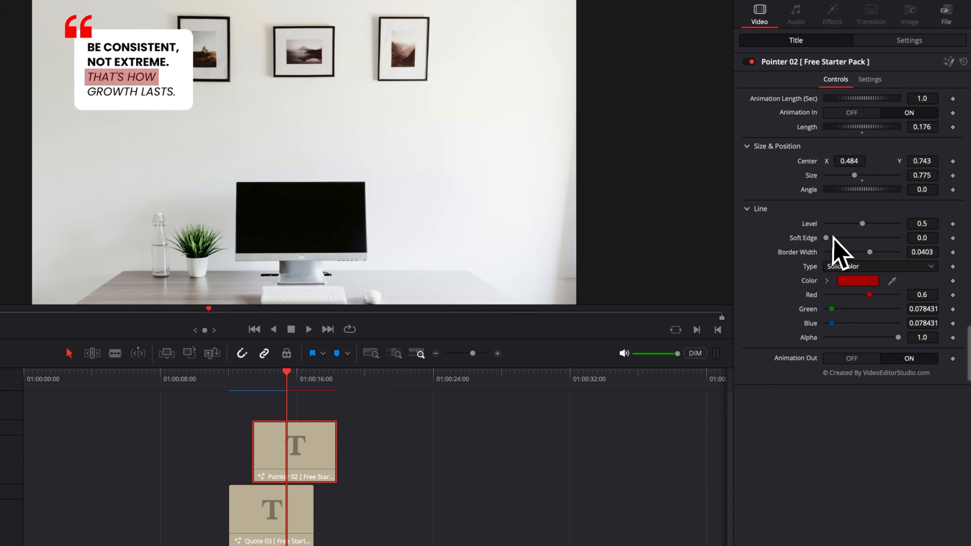
drag(827, 240, 795, 238)
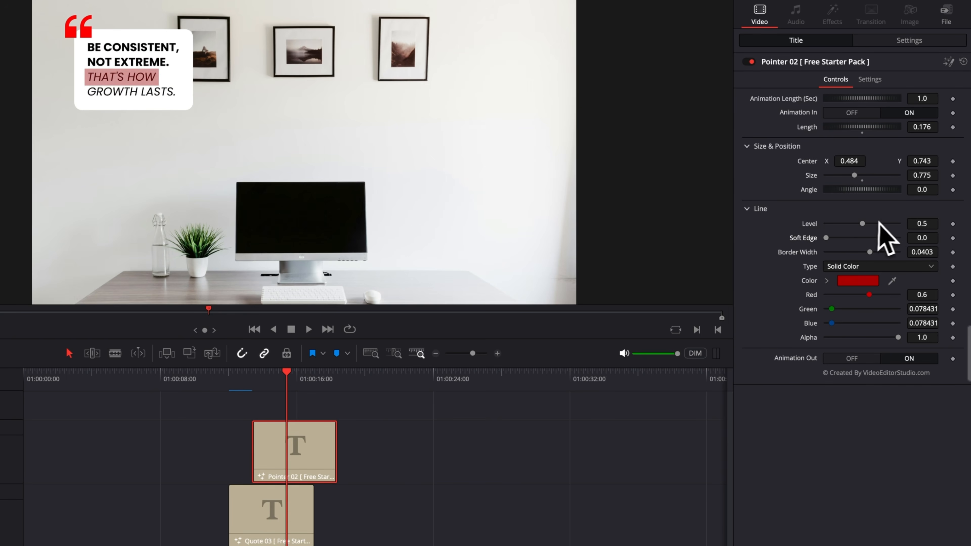
drag(863, 223, 858, 223)
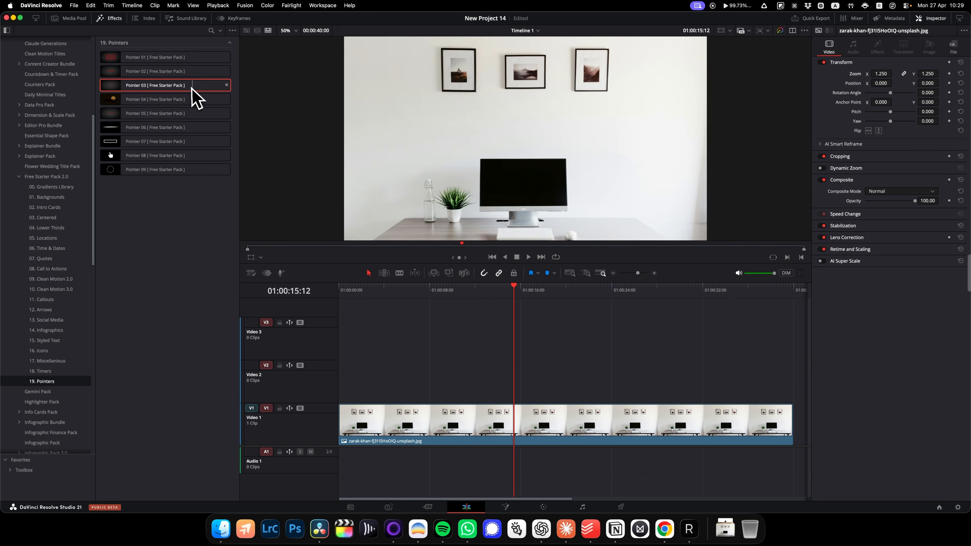
- Add the Pointer 03 title to Video 2 and place its circle around the monitor with Size 1.51 and Center Y 0.259
drag(190, 95, 523, 392)
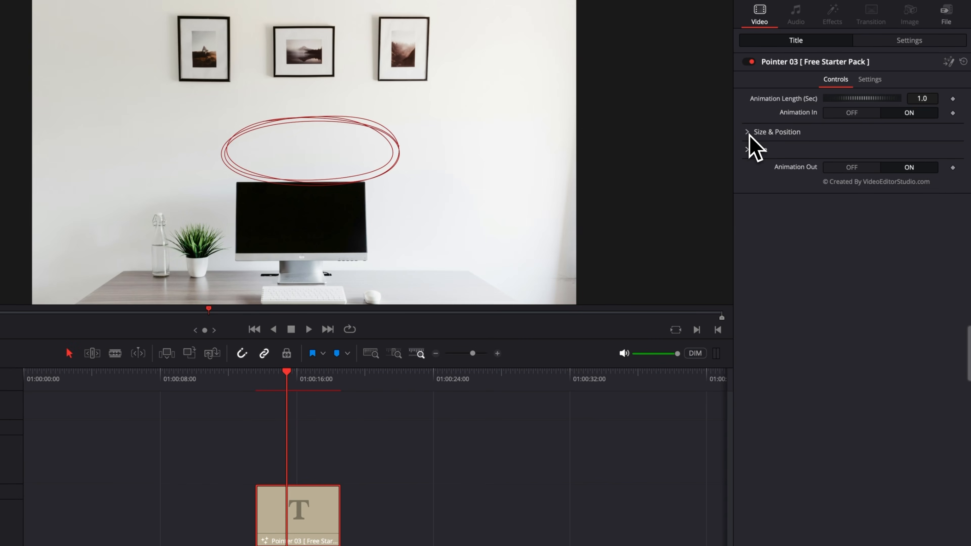
click(819, 127)
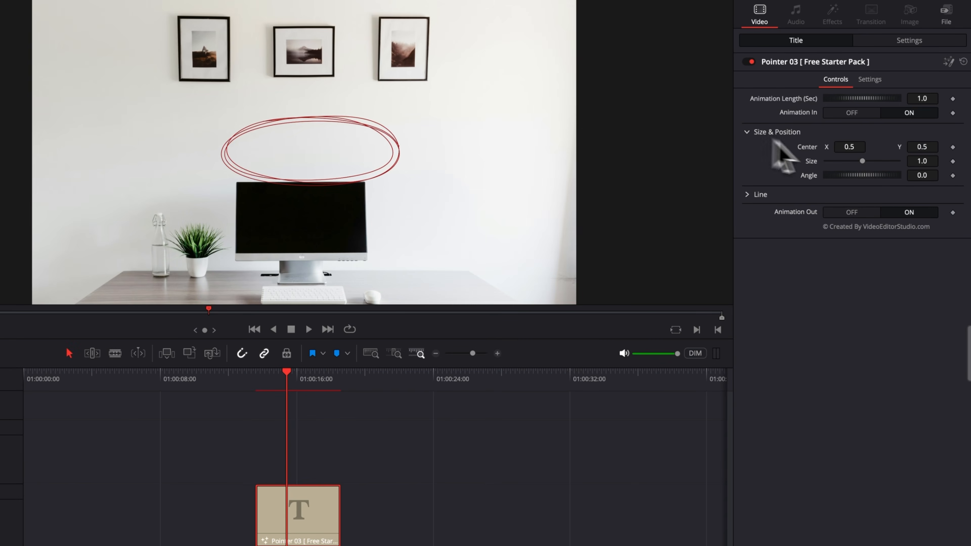
drag(863, 161, 867, 161)
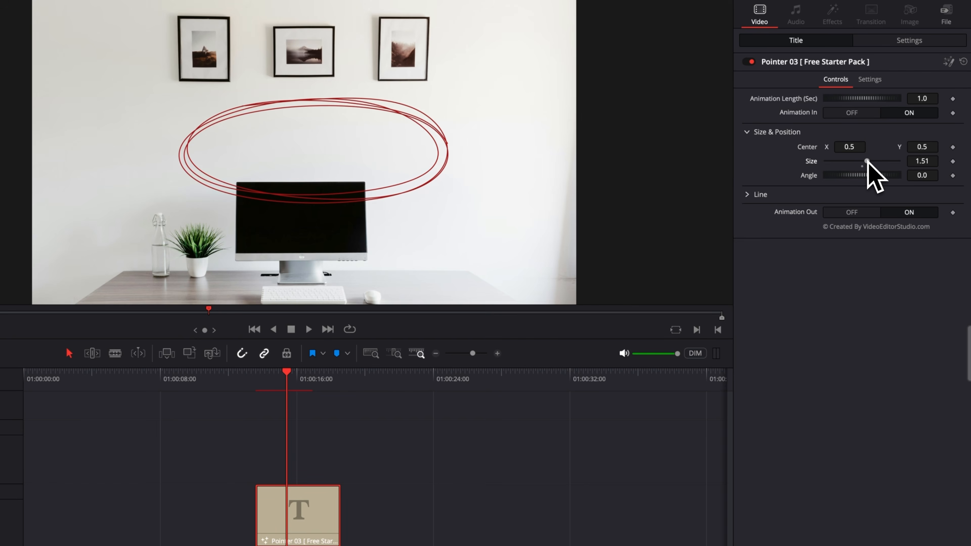
drag(919, 146, 843, 155)
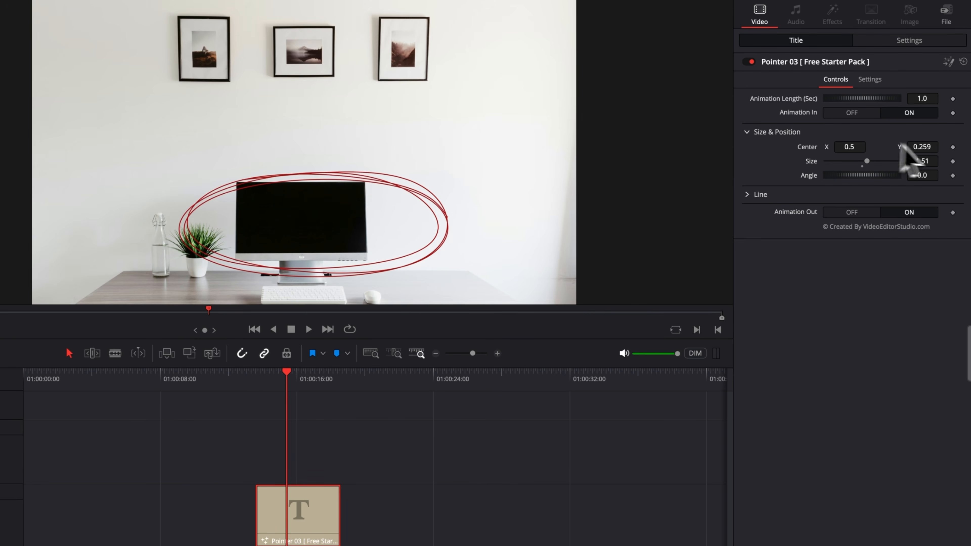
- In Pointer 03's Line settings, set Level to 0.354 and Border Width to 0.019
click(746, 132)
click(747, 149)
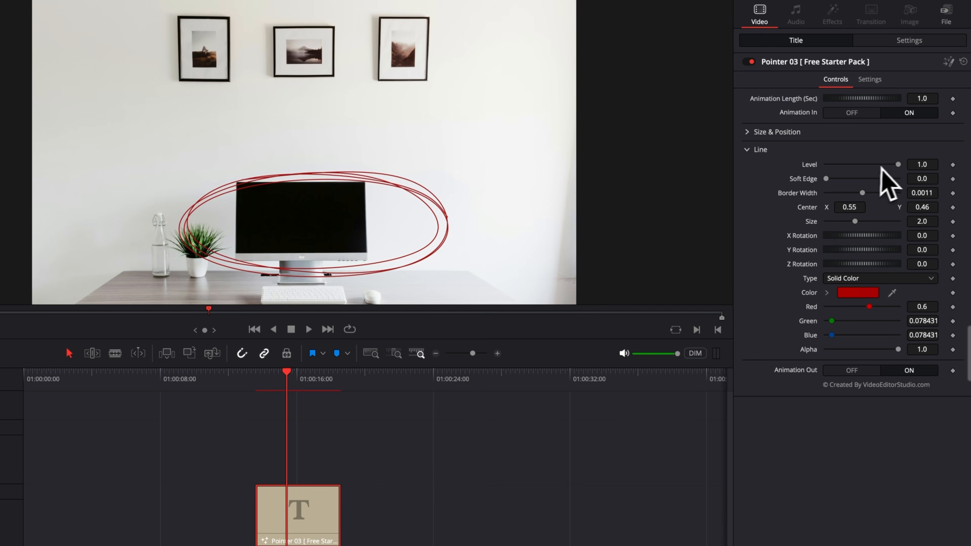
drag(899, 165, 866, 193)
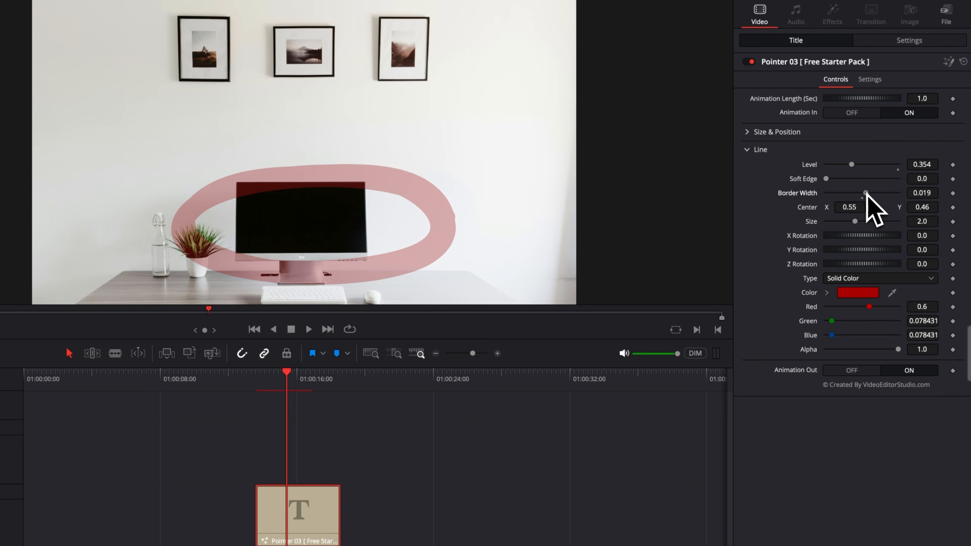
- Play Pointer 03's circle animation from the start of the title clip
click(259, 385)
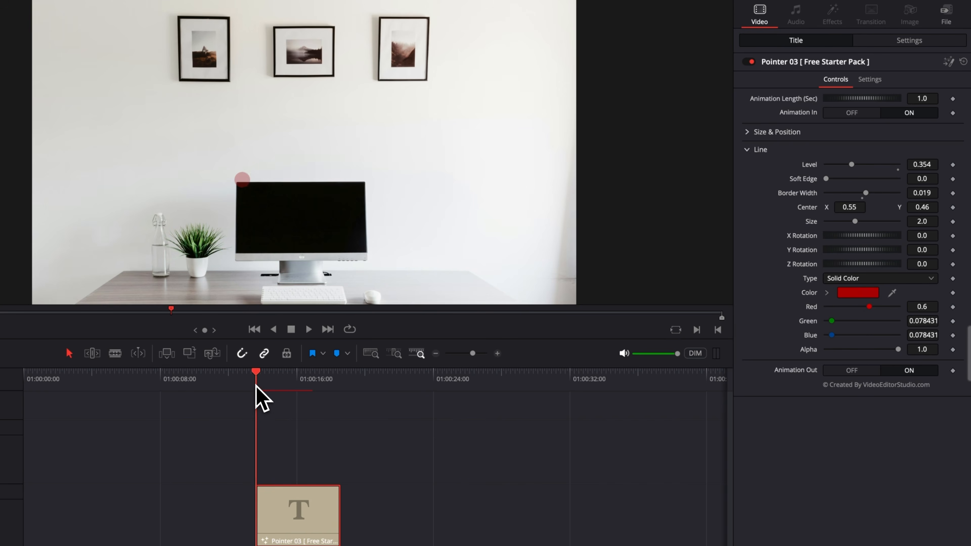
key(space)
- Add the Pointer 04 title to Video 2 and frame the middle picture with Scale -1.828, Center X 0.501622 and Y 0.824066
drag(123, 100, 476, 376)
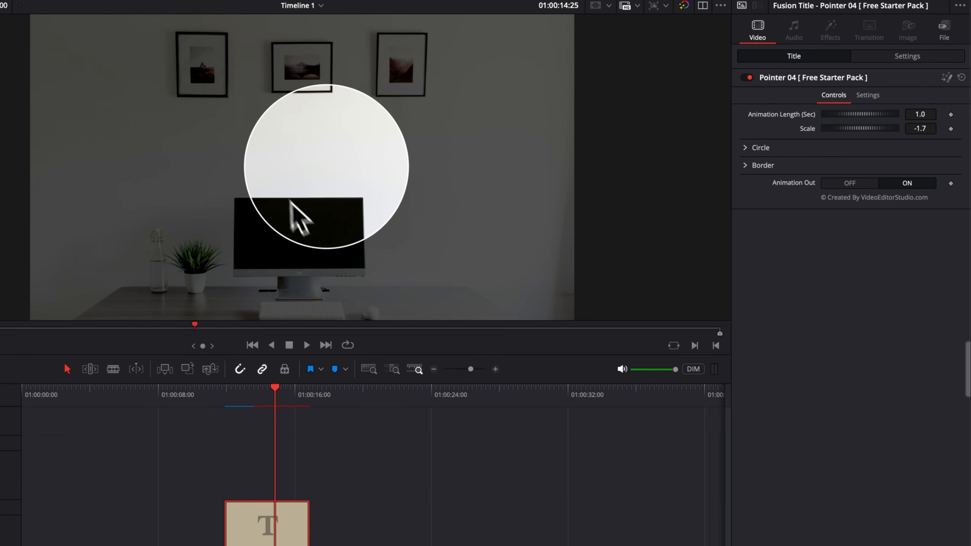
click(745, 148)
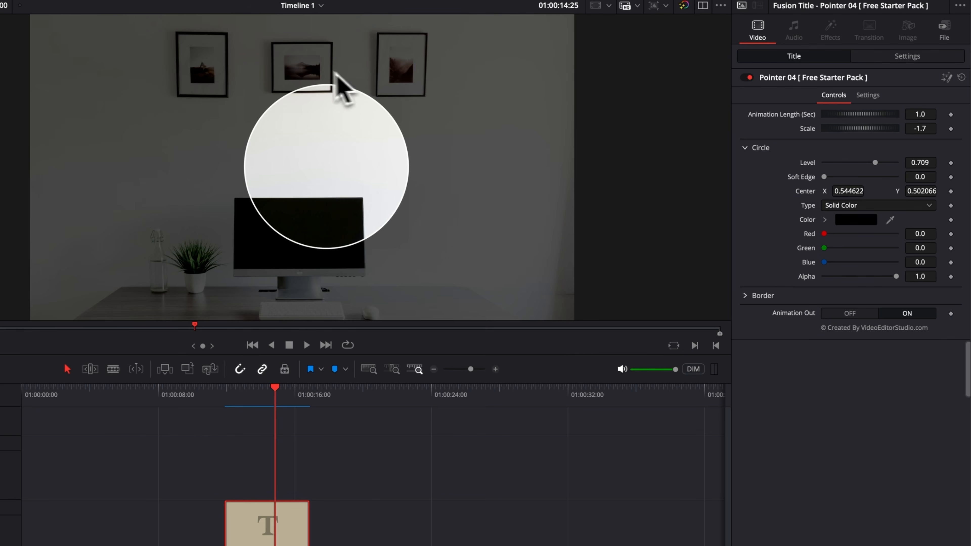
drag(926, 129, 920, 130)
drag(920, 189, 948, 190)
drag(849, 191, 833, 191)
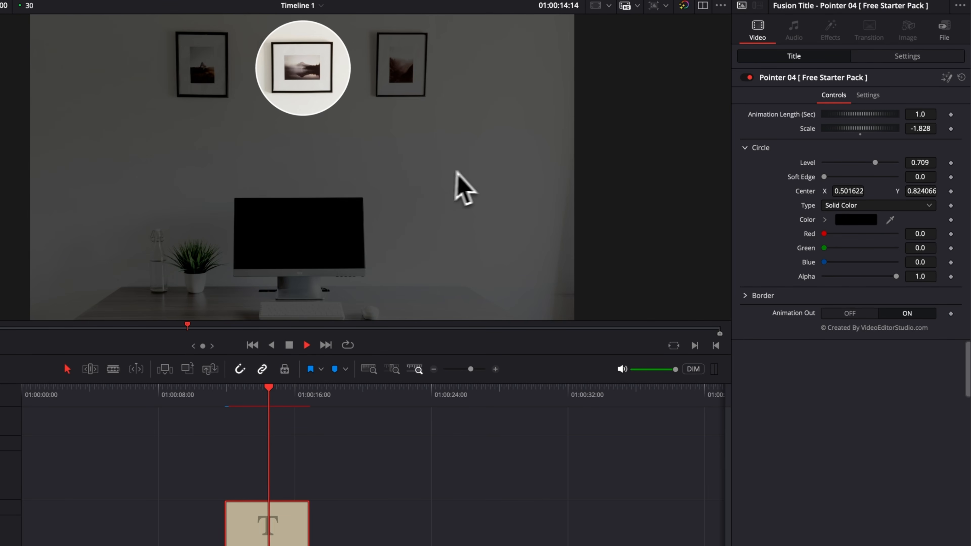
- Stop playback within Pointer 04 and raise its Circle Level slightly to darken the surroundings
key(space)
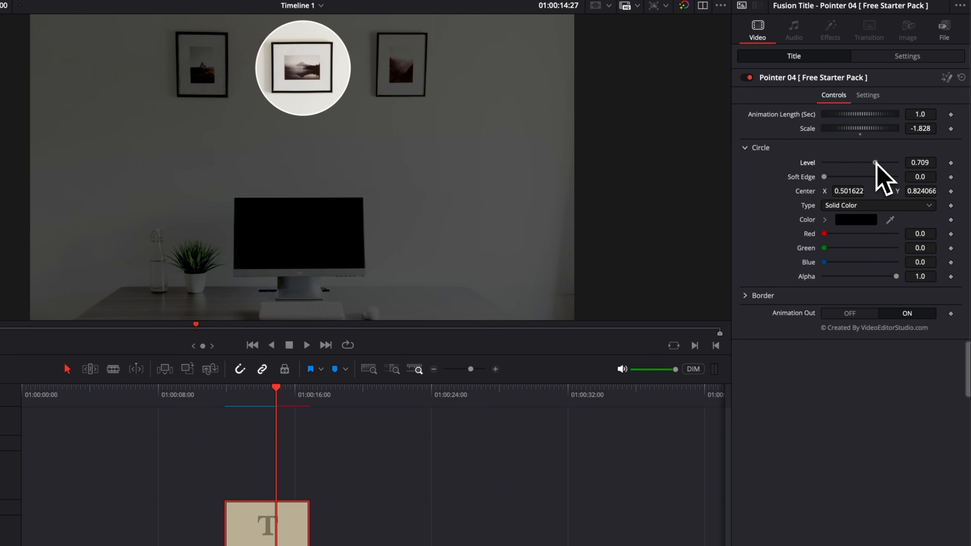
mouse_move(876, 162)
mouse_down()
mouse_move(852, 162)
mouse_move(885, 163)
mouse_up()
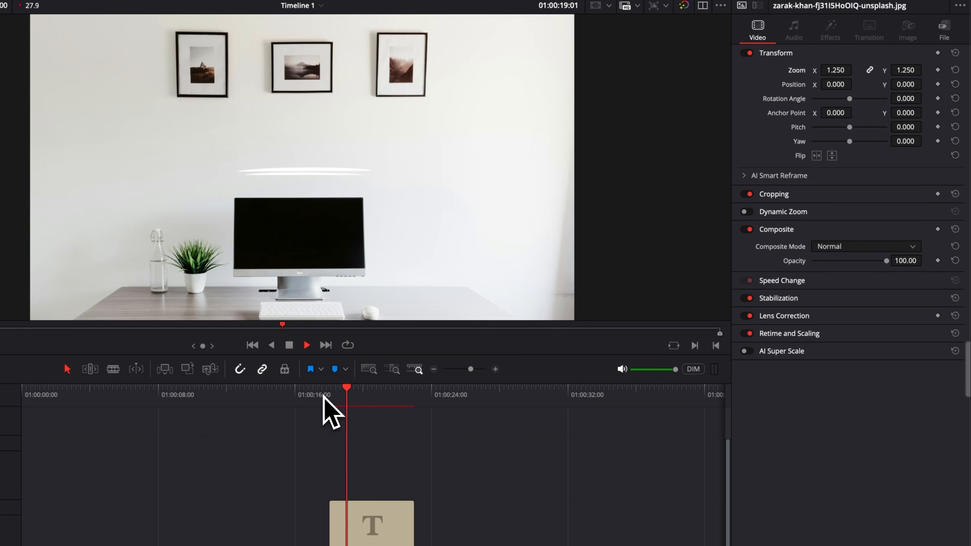
- Try the UnderLine (Single) design on Pointer 06 and switch it back to UnderLine (Double)
key(space)
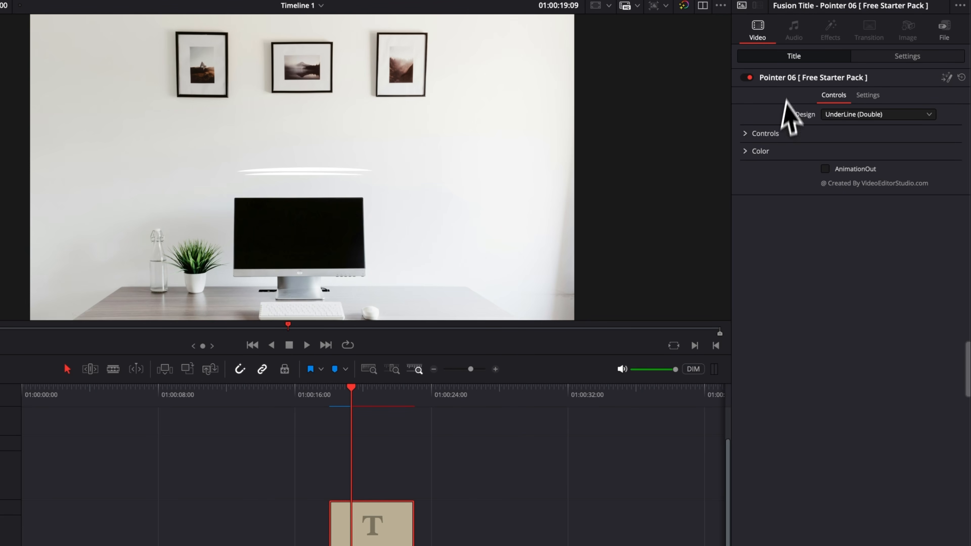
click(878, 115)
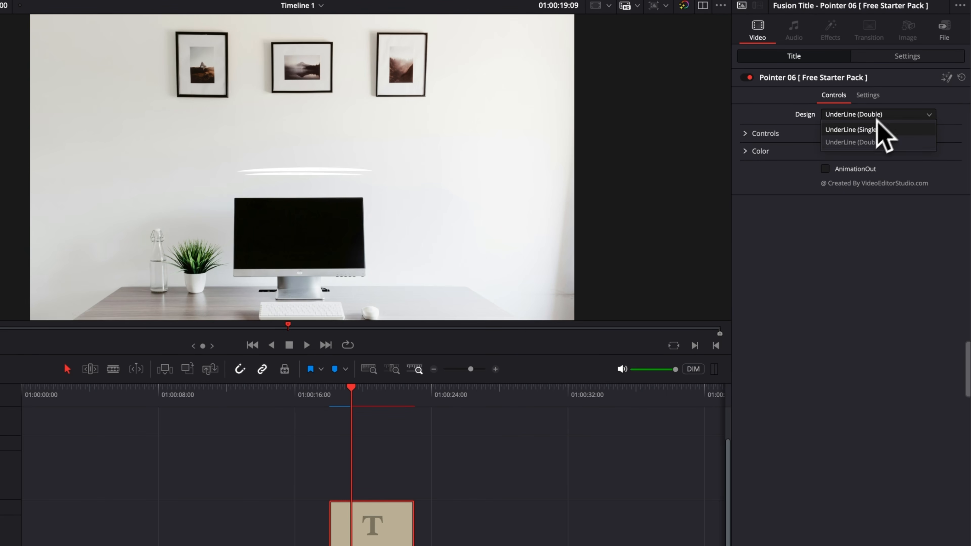
click(868, 130)
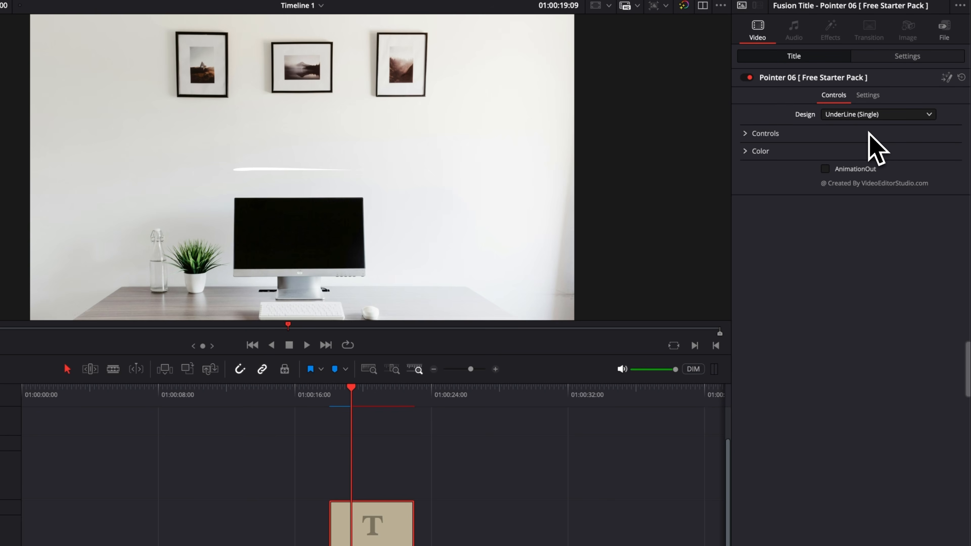
click(858, 117)
click(859, 142)
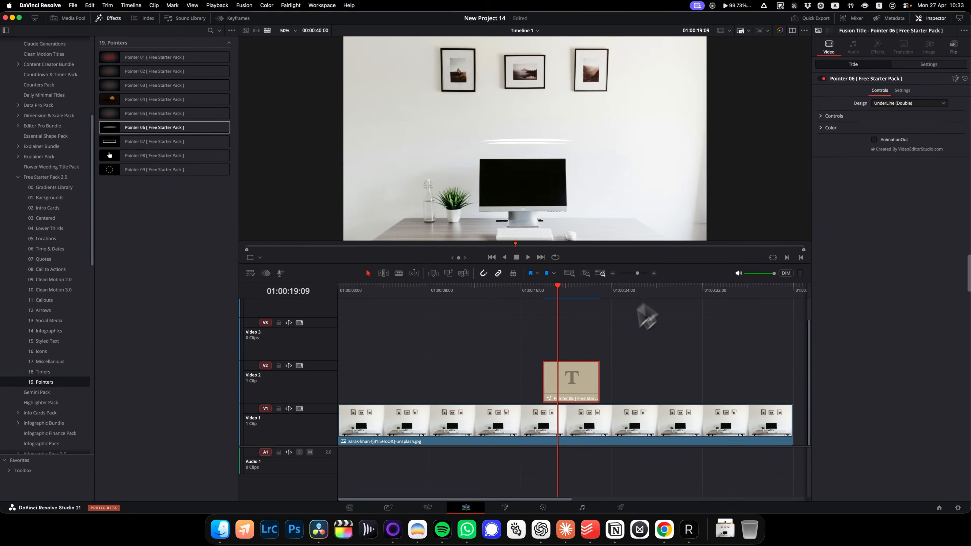
- Delete Pointer 06, place the Pointer 07 title on Video 2 and move the playhead to an earlier point within it
key(BackSpace)
drag(119, 141, 561, 390)
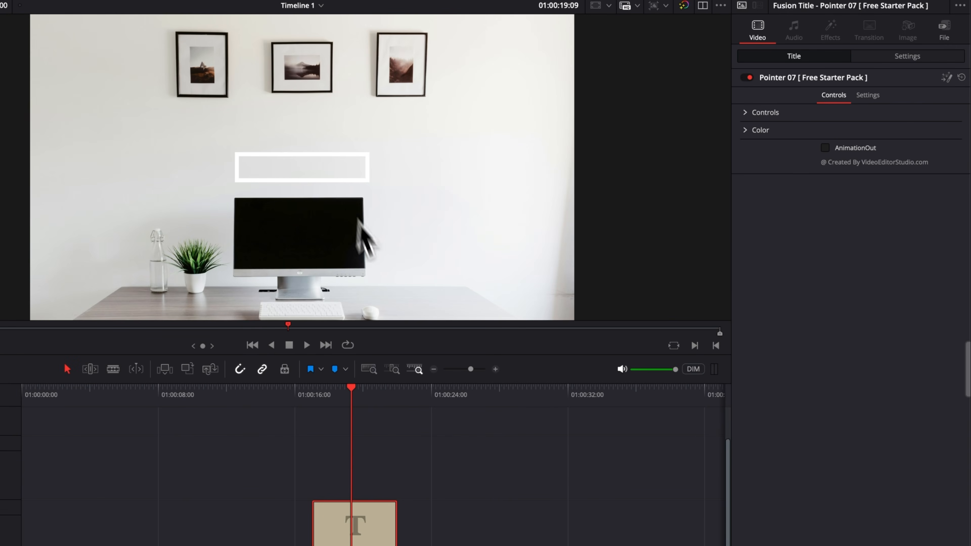
click(324, 394)
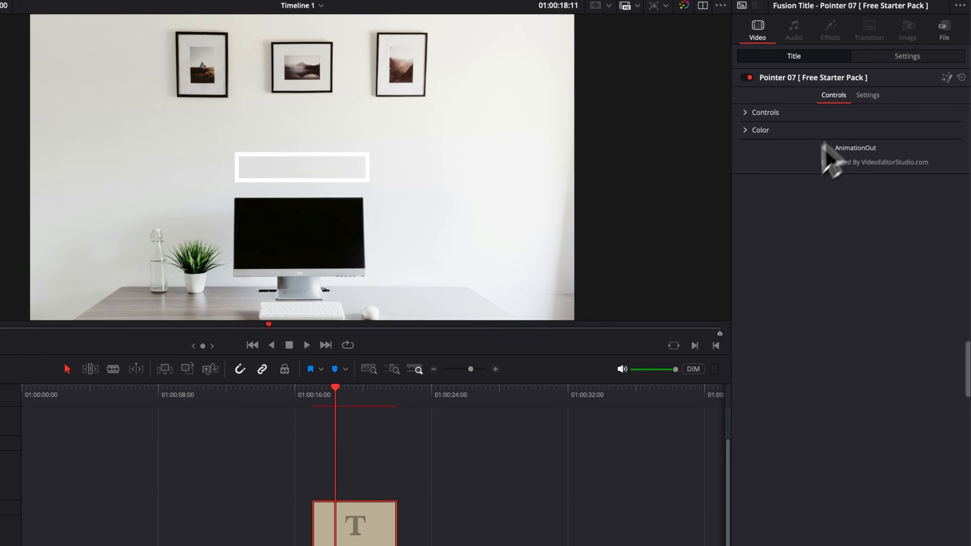
- Frame the monitor with Pointer 07's rectangle, using Center Y 0.257, Width 0.378 and Height 0.37
click(745, 112)
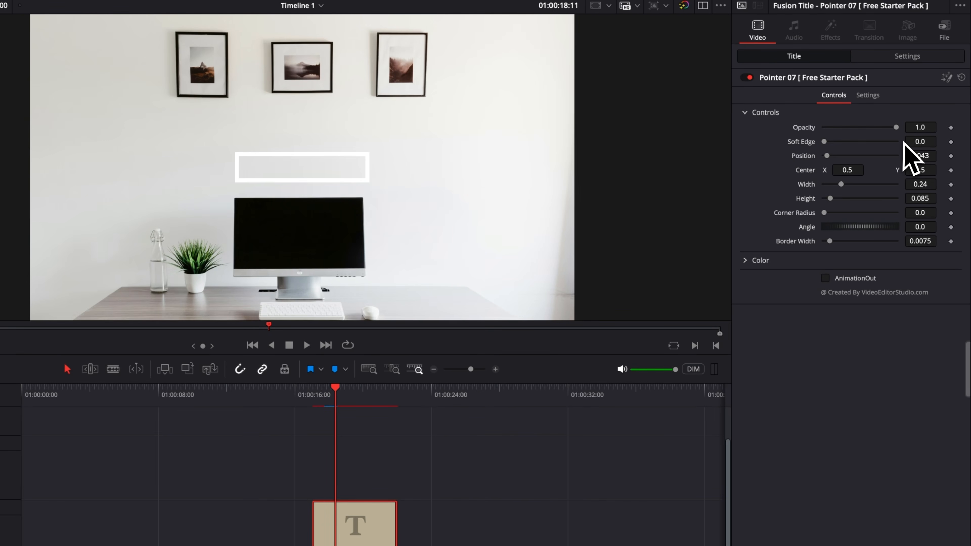
mouse_move(842, 184)
mouse_down()
mouse_move(853, 185)
mouse_move(842, 198)
mouse_up()
drag(921, 170, 895, 170)
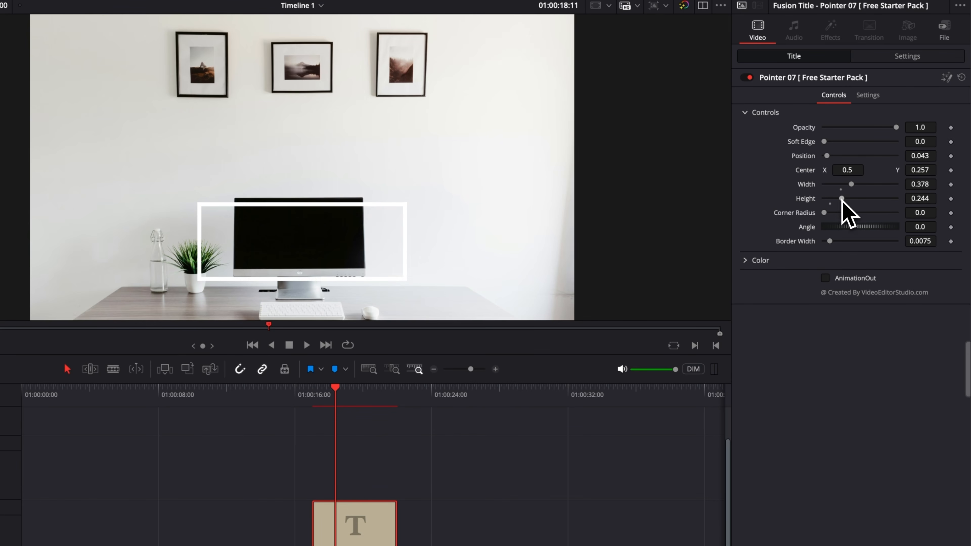
drag(842, 199, 851, 199)
- Play Pointer 07's rectangle animation twice from the start of its clip
click(312, 402)
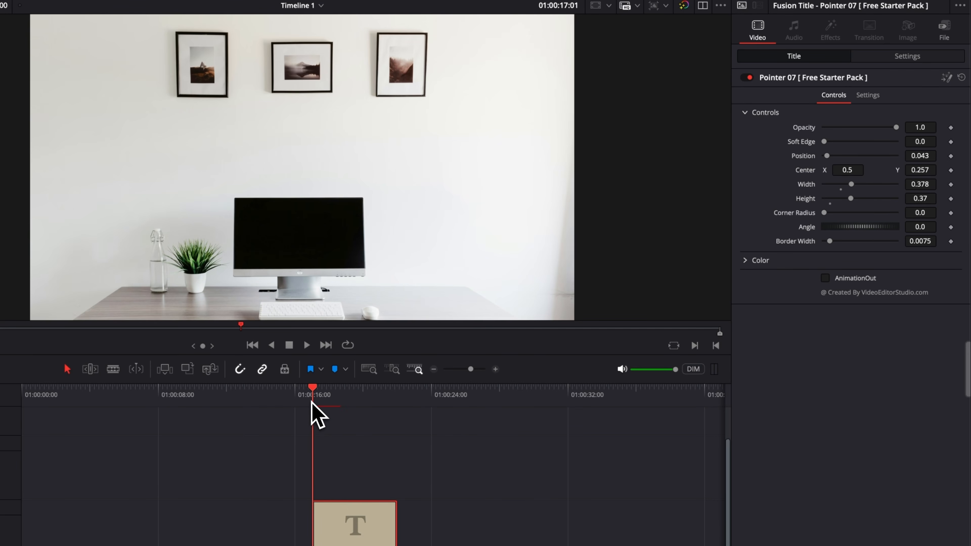
key(space)
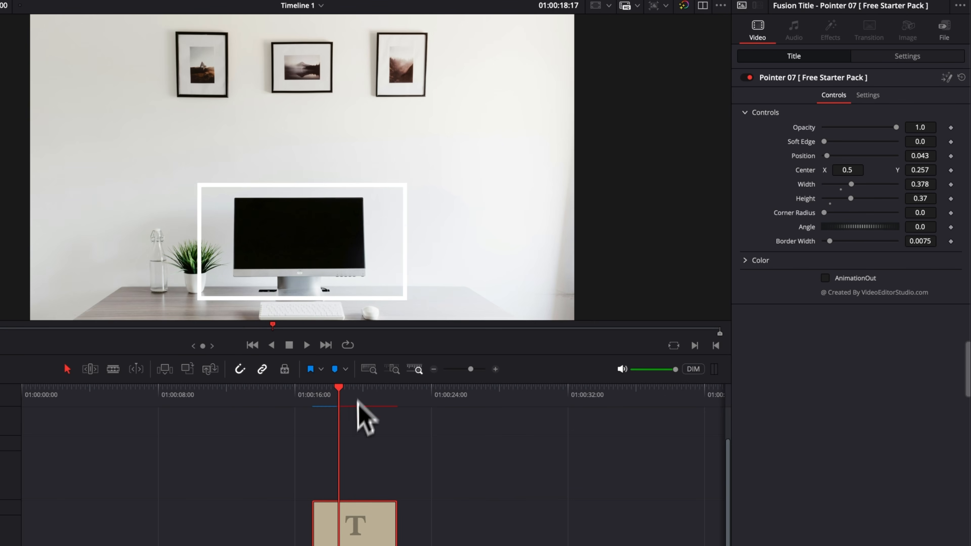
click(314, 398)
key(space)
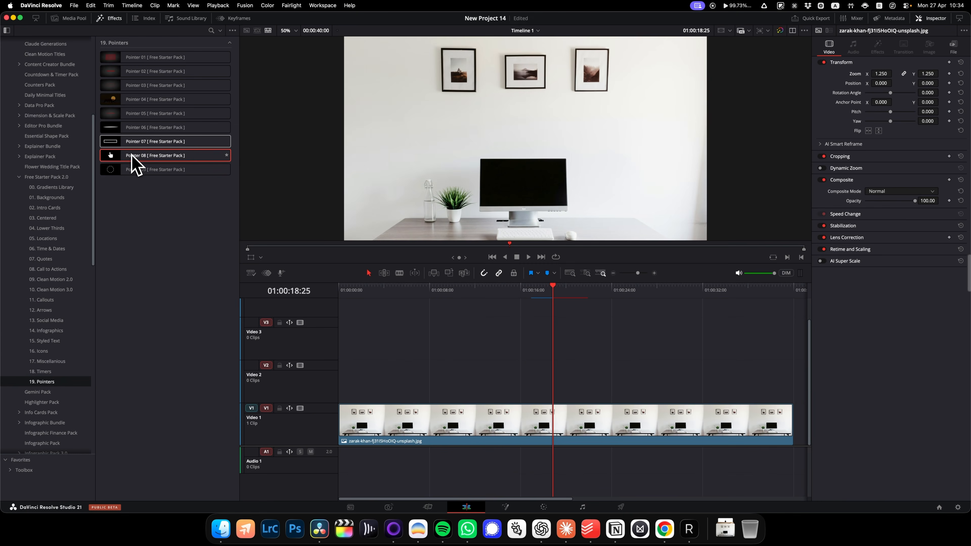
- Add the Pointer 08 title to Video 2 and play its cursor animation
drag(63, 163, 506, 410)
click(526, 300)
key(space)
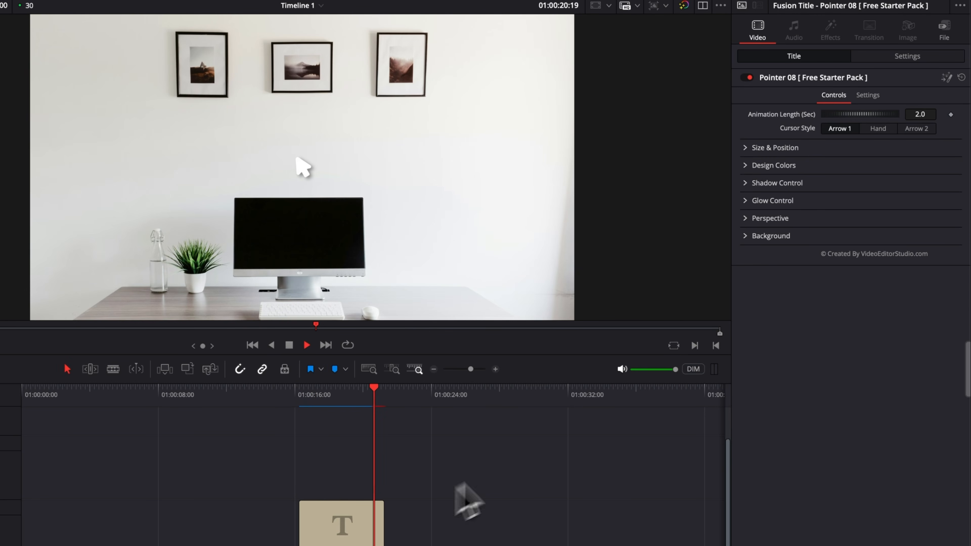
- Set Pointer 08's Cursor Style to Hand with the playhead inside the clip
click(323, 397)
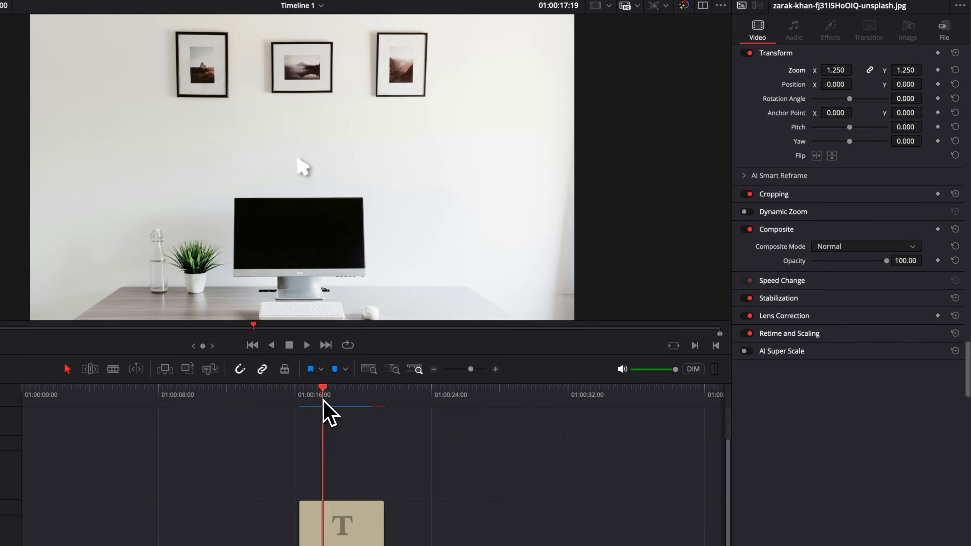
click(334, 506)
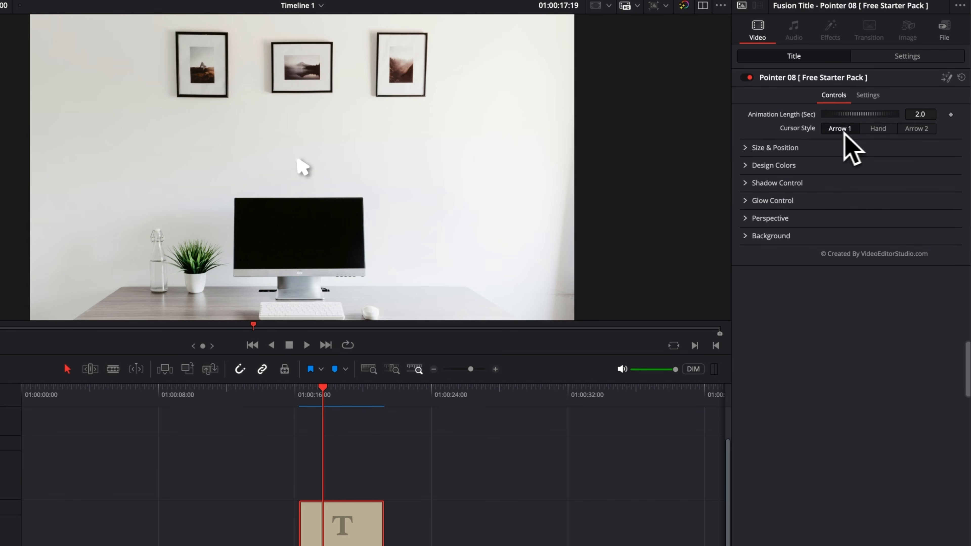
click(884, 130)
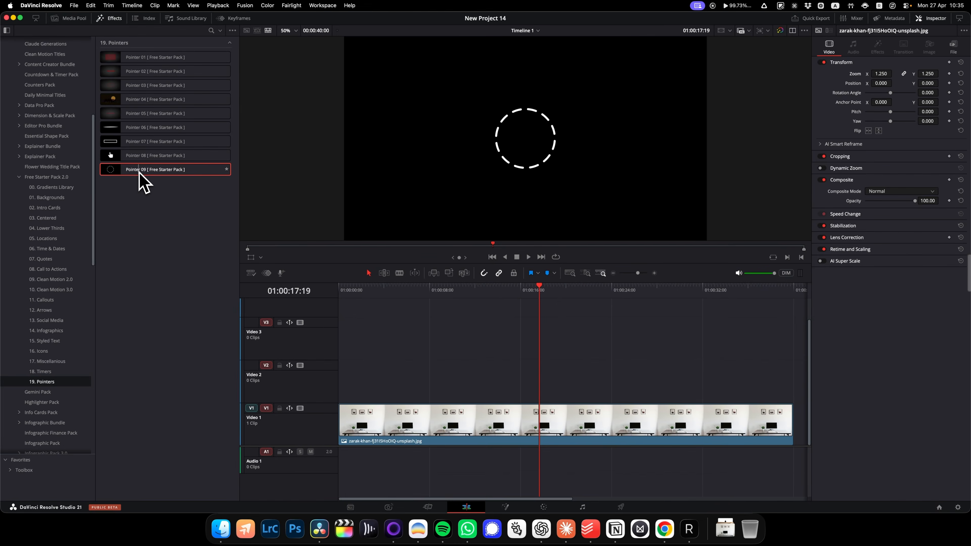
- Add the Pointer 09 title to Video 2 and preview its dashed circle animation
drag(141, 170, 509, 382)
click(506, 292)
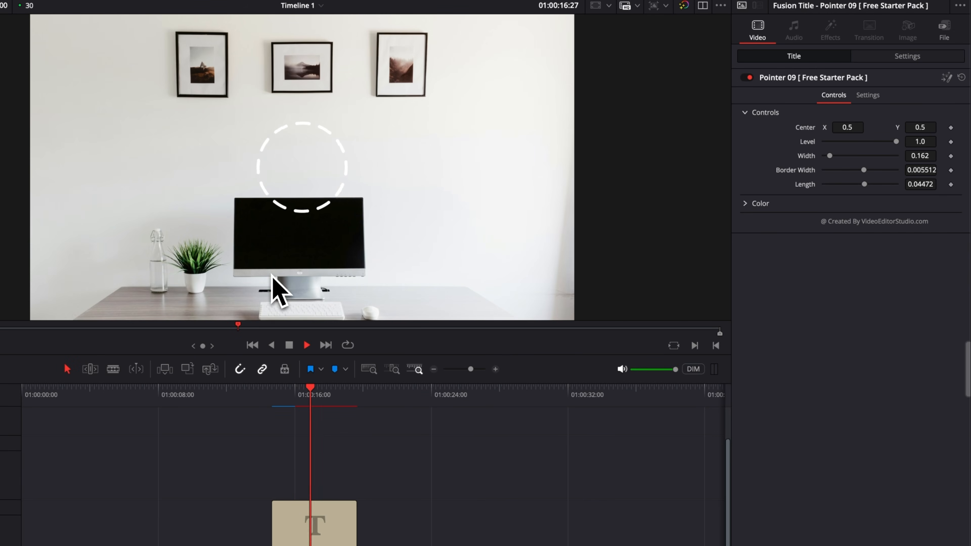
key(space)
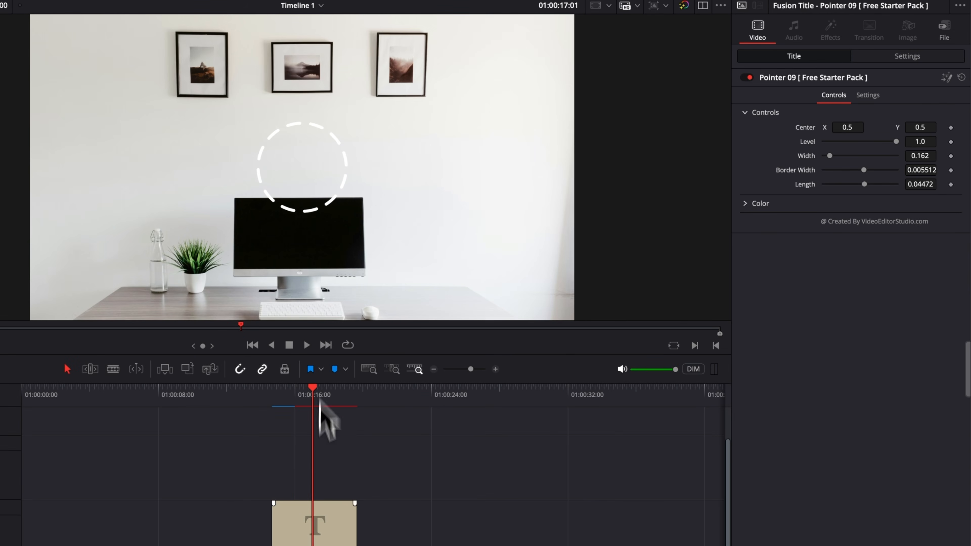
drag(276, 394, 335, 403)
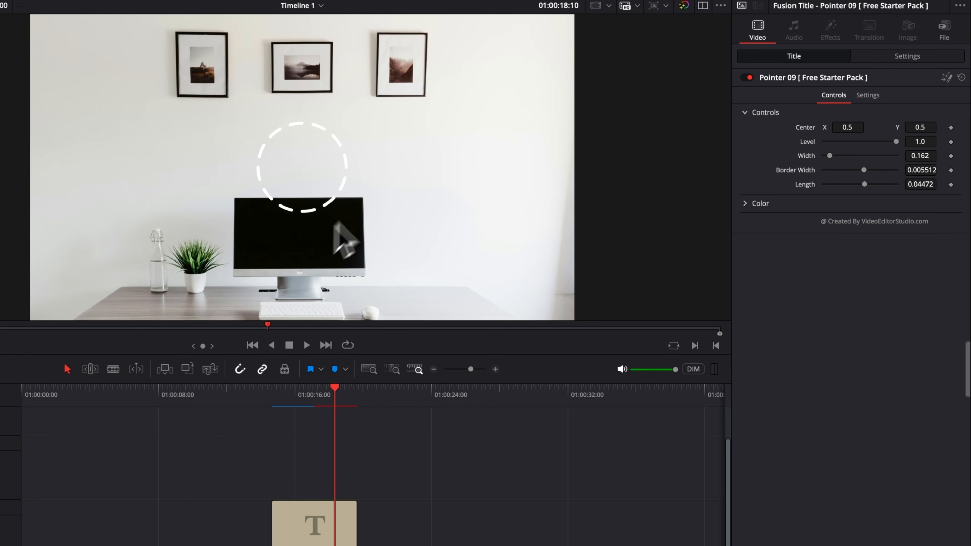
- Color Pointer 09's dashed circle red with Red 1.0, Green 0.305882 and Blue 0.227450
click(329, 534)
click(760, 203)
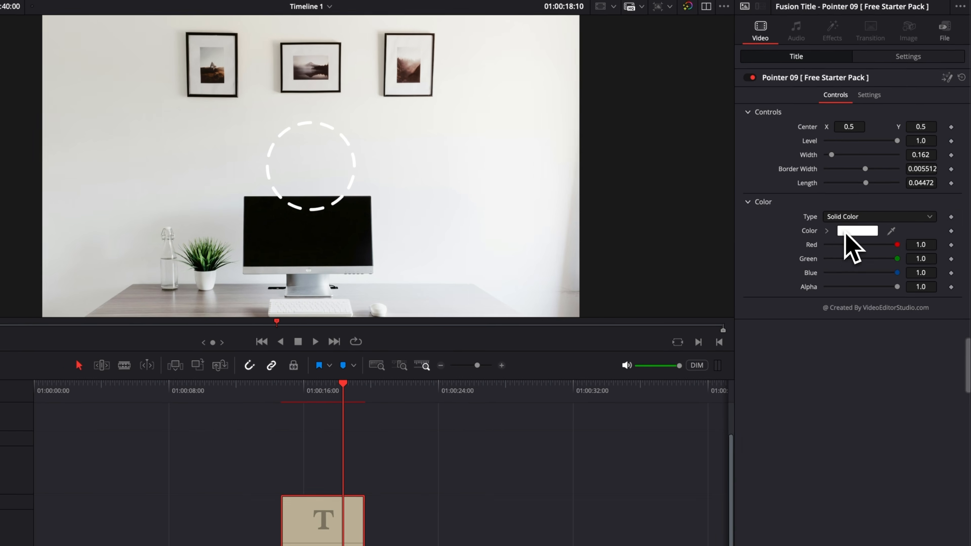
click(854, 233)
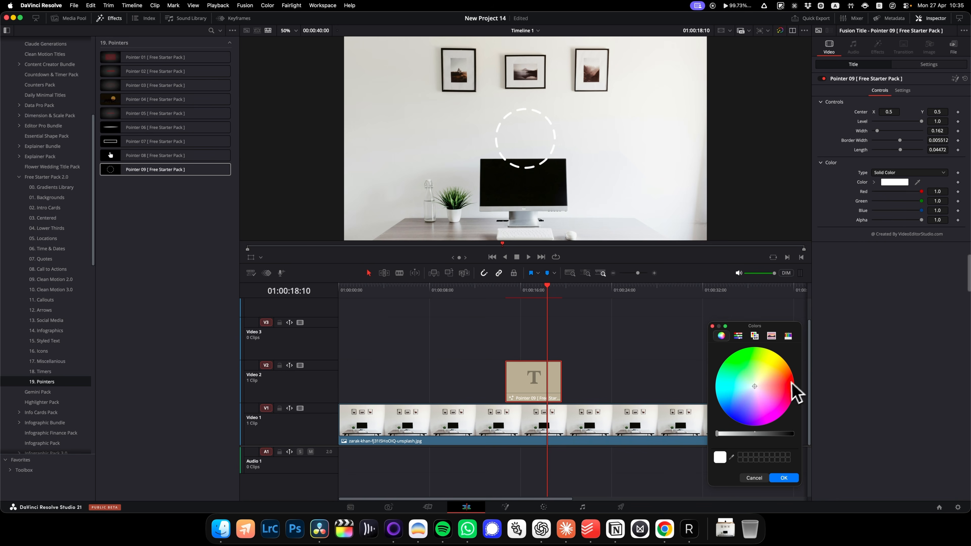
click(784, 382)
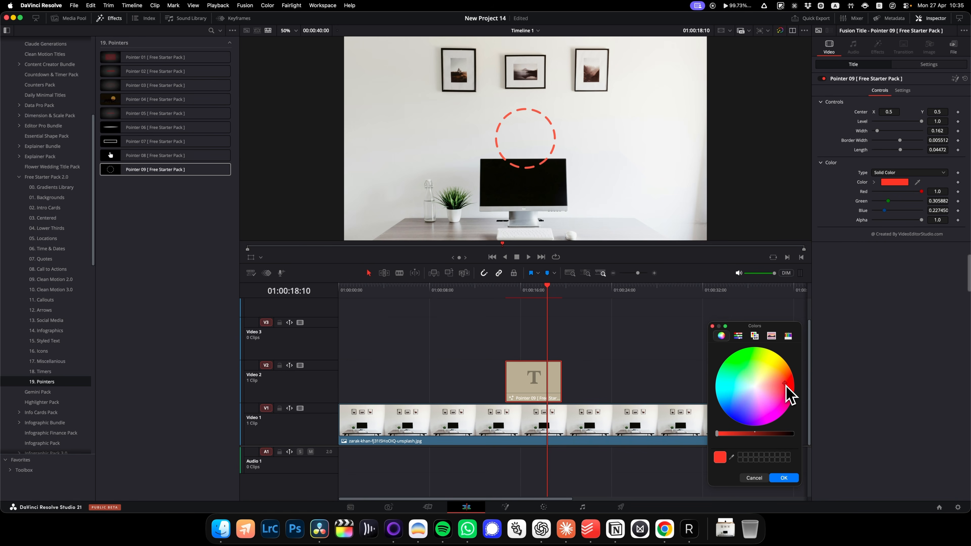
click(789, 479)
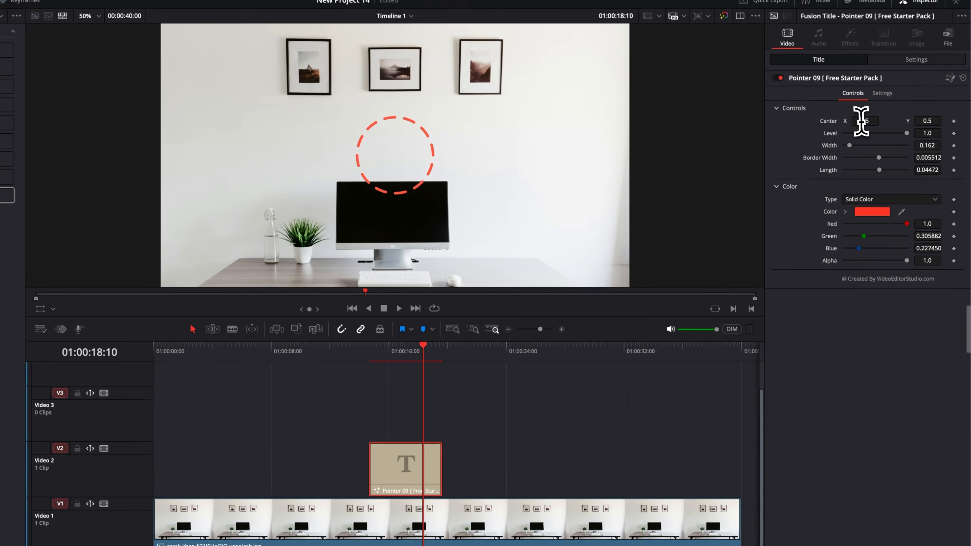
- Position Pointer 09's circle around the middle picture with Center X 0.501 and Y 0.839
drag(889, 112, 847, 128)
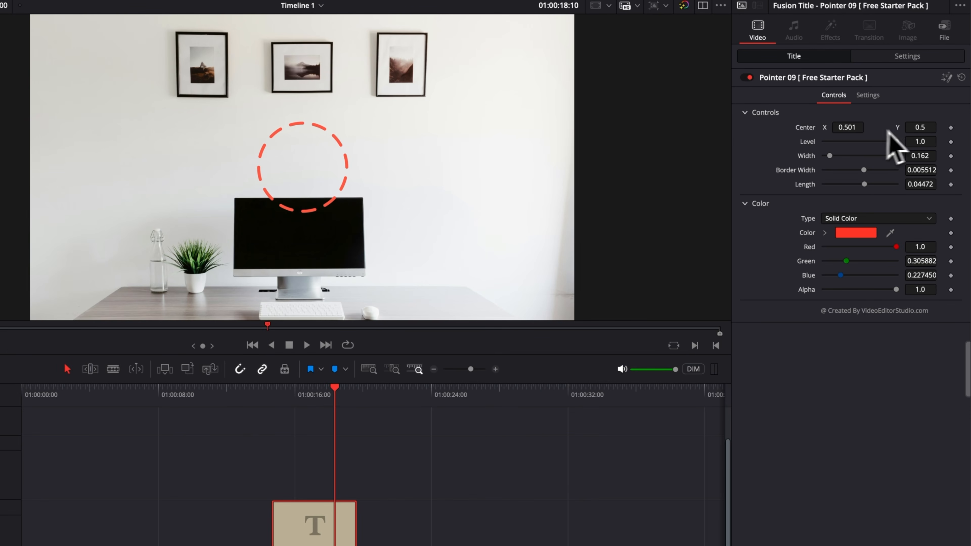
drag(926, 129, 967, 128)
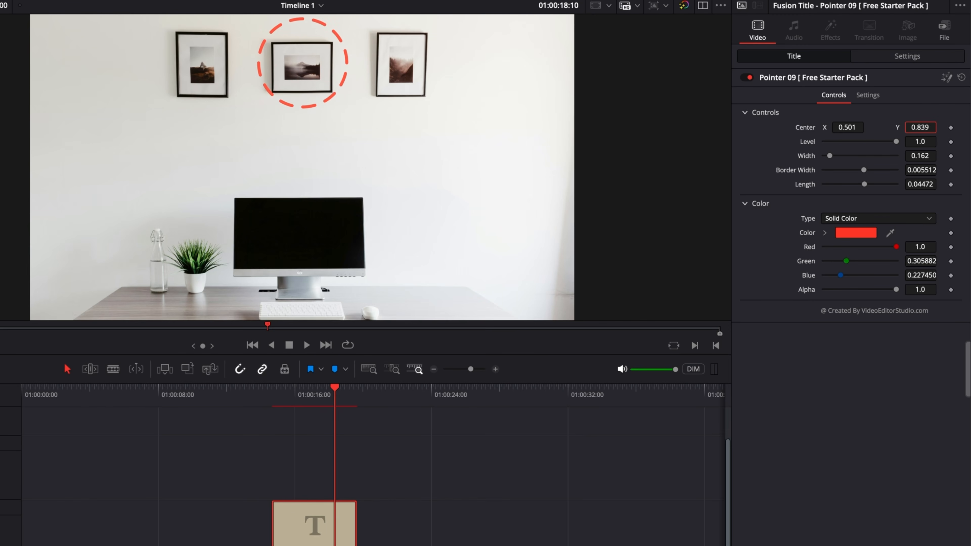